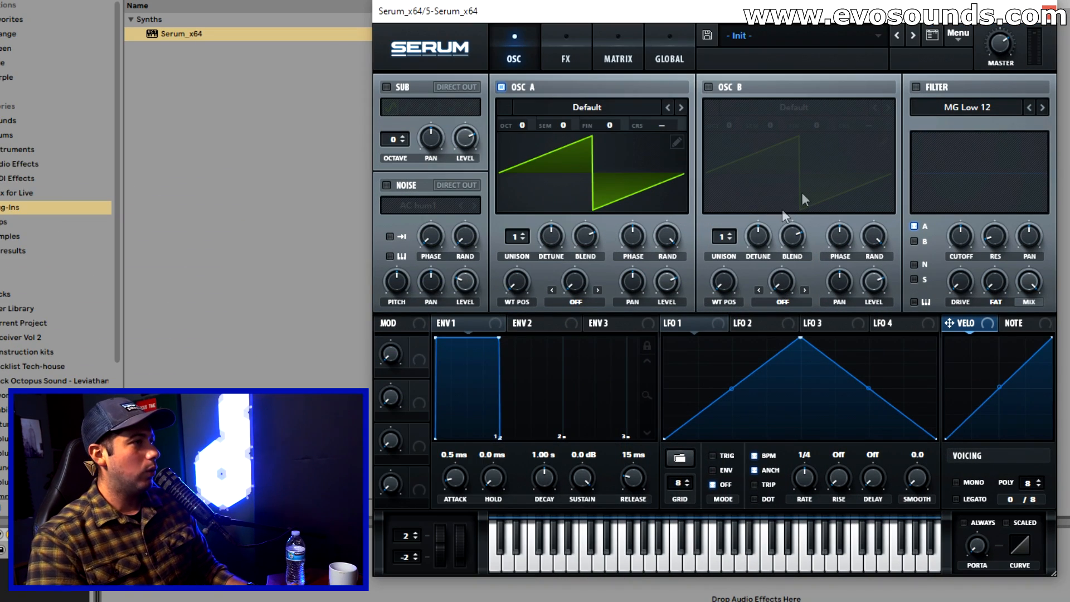
Reshape LFO 1 into a straight rising ramp and set it to ENV mode with a 4 bar rate.
{"action": "left_click", "coordinate": [714, 320]}
{"action": "left_click_drag", "start_coordinate": [799, 337], "coordinate": [943, 309]}
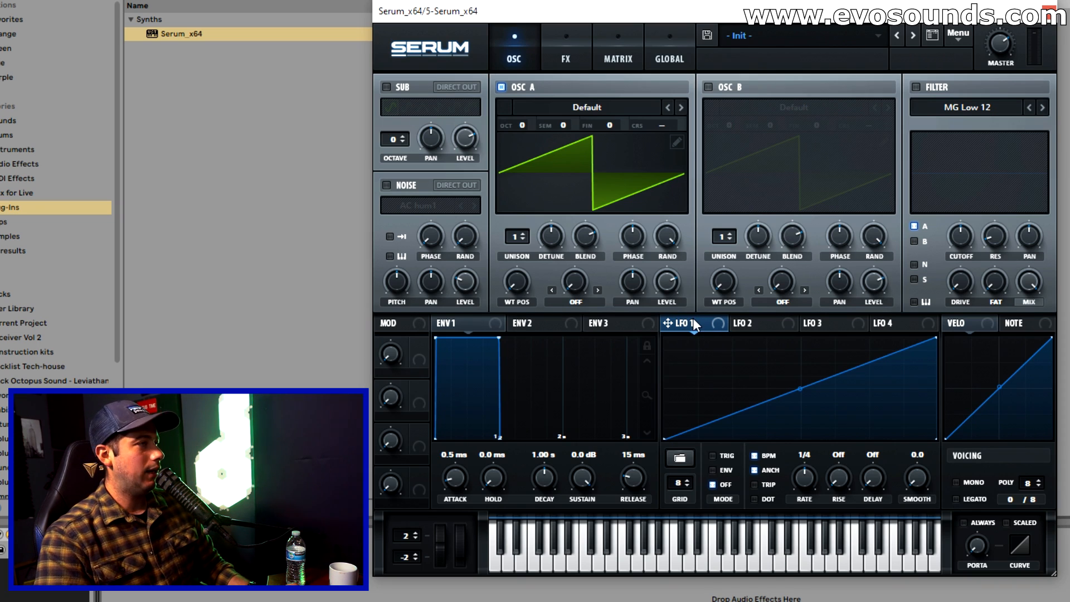
{"action": "left_click_drag", "start_coordinate": [938, 342], "coordinate": [997, 313]}
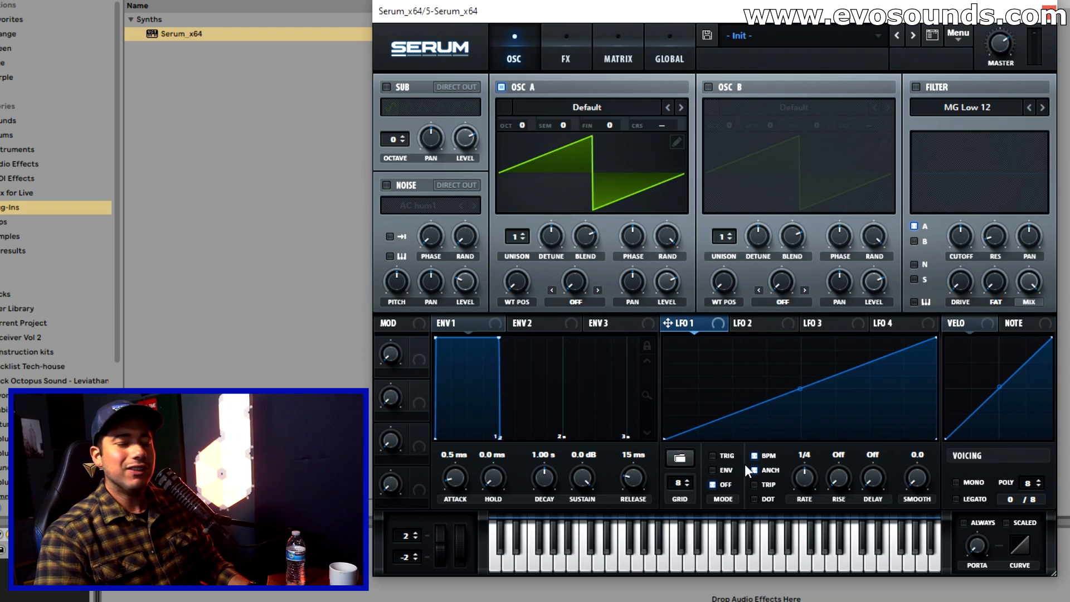
{"action": "left_click", "coordinate": [714, 470]}
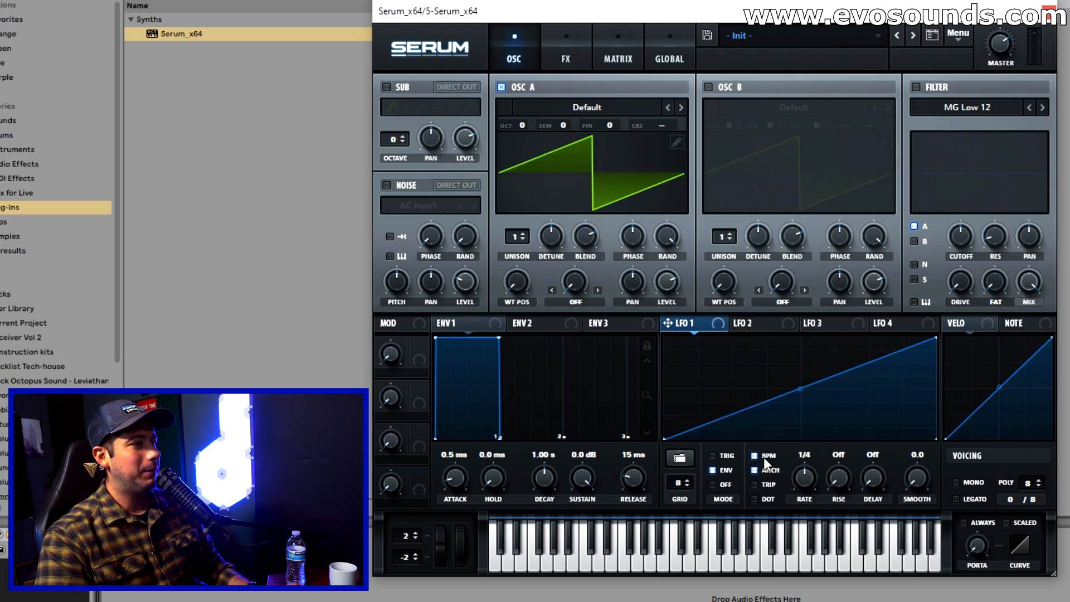
{"action": "left_click_drag", "start_coordinate": [805, 480], "coordinate": [800, 530]}
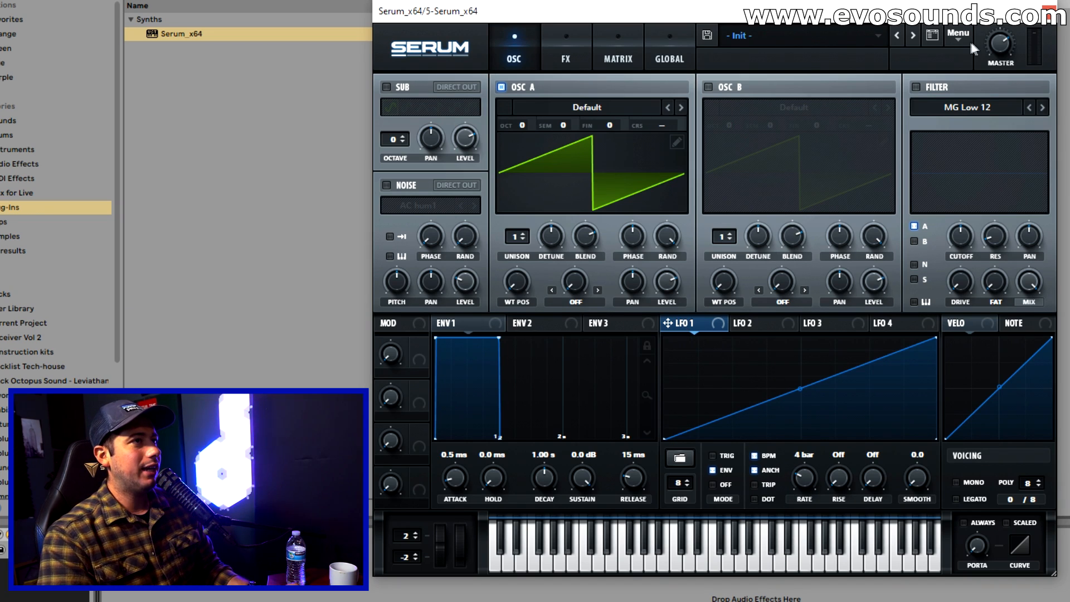
Create an empty four-bar MIDI clip at the start of the synth's track in the arrangement.
{"action": "left_click", "coordinate": [1048, 13]}
{"action": "key", "text": "Tab"}
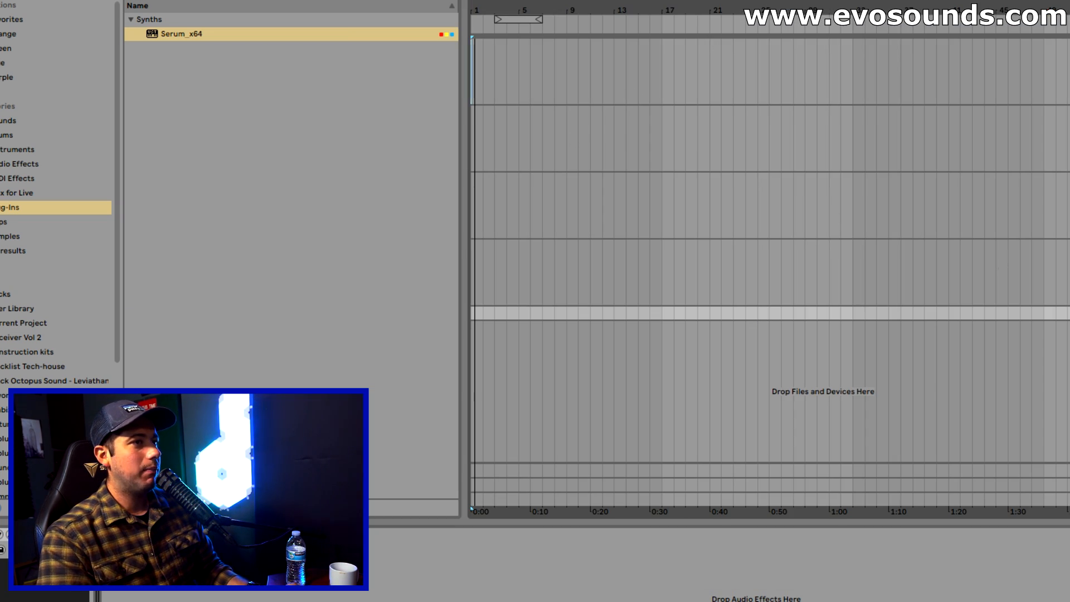
{"action": "left_click", "coordinate": [1067, 312]}
{"action": "left_click_drag", "start_coordinate": [474, 321], "coordinate": [516, 328]}
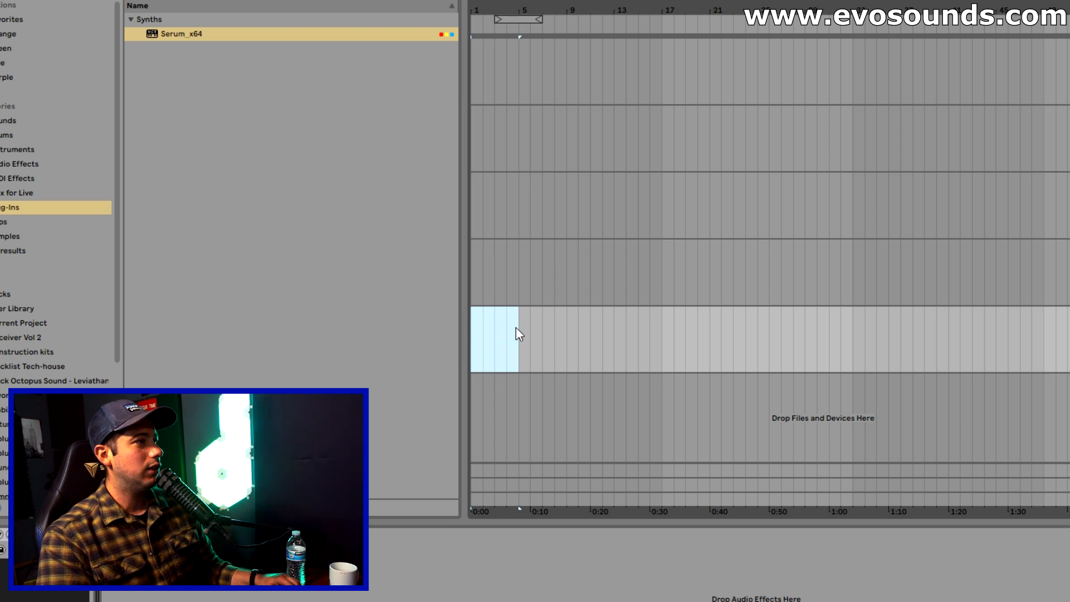
{"action": "key", "text": "ctrl+shift+m"}
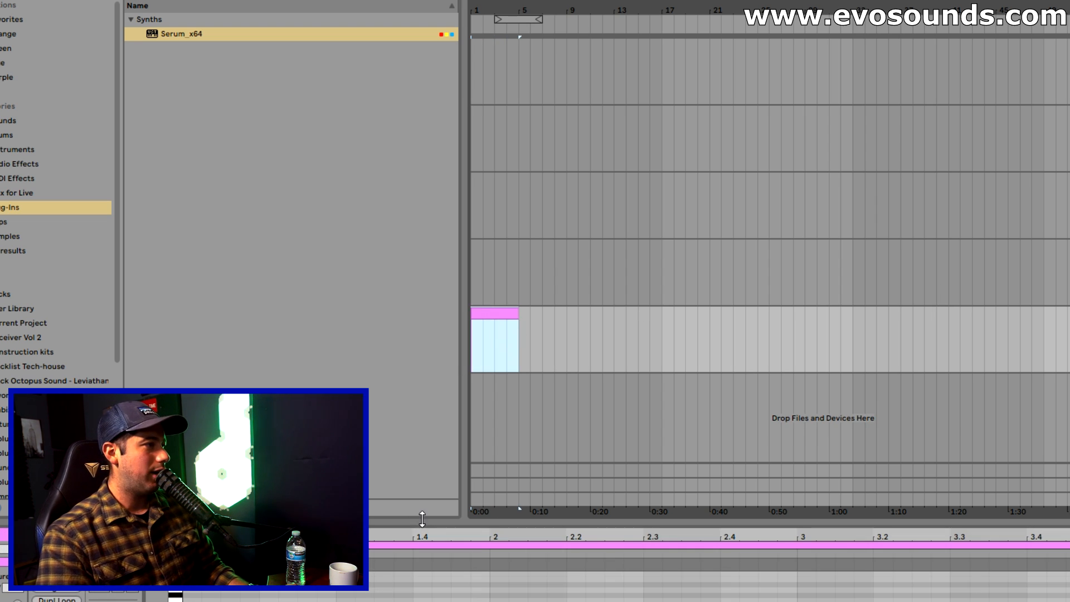
Add a G2 note lasting the full length of the new MIDI clip.
{"action": "left_click_drag", "start_coordinate": [422, 519], "coordinate": [421, 310]}
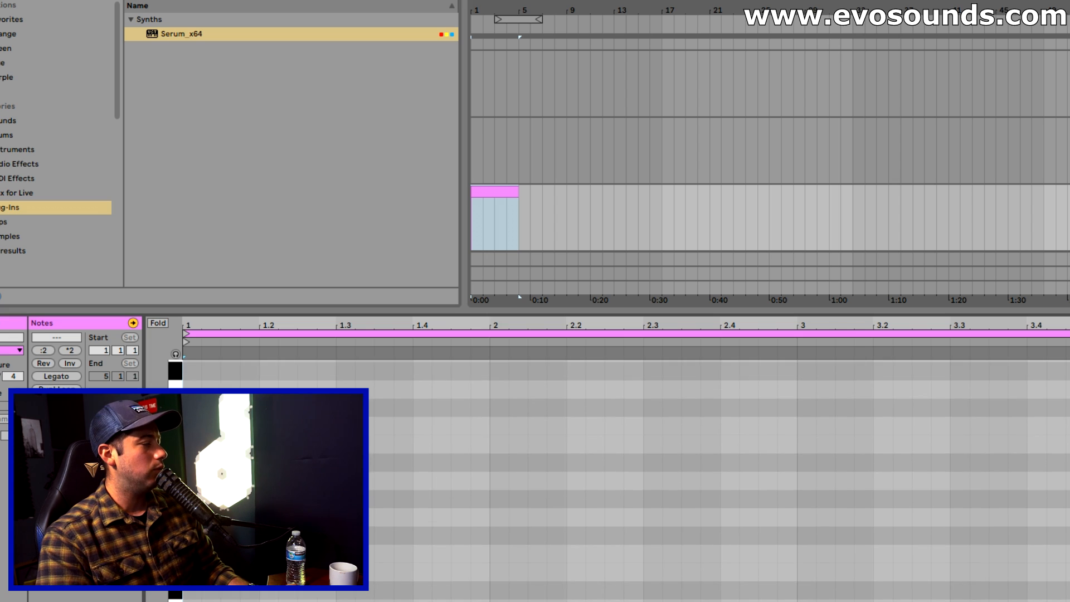
{"action": "scroll", "coordinate": [278, 485], "scroll_direction": "down", "scroll_amount": 4}
{"action": "double_click", "coordinate": [193, 486]}
{"action": "left_click_drag", "start_coordinate": [201, 485], "coordinate": [1066, 501]}
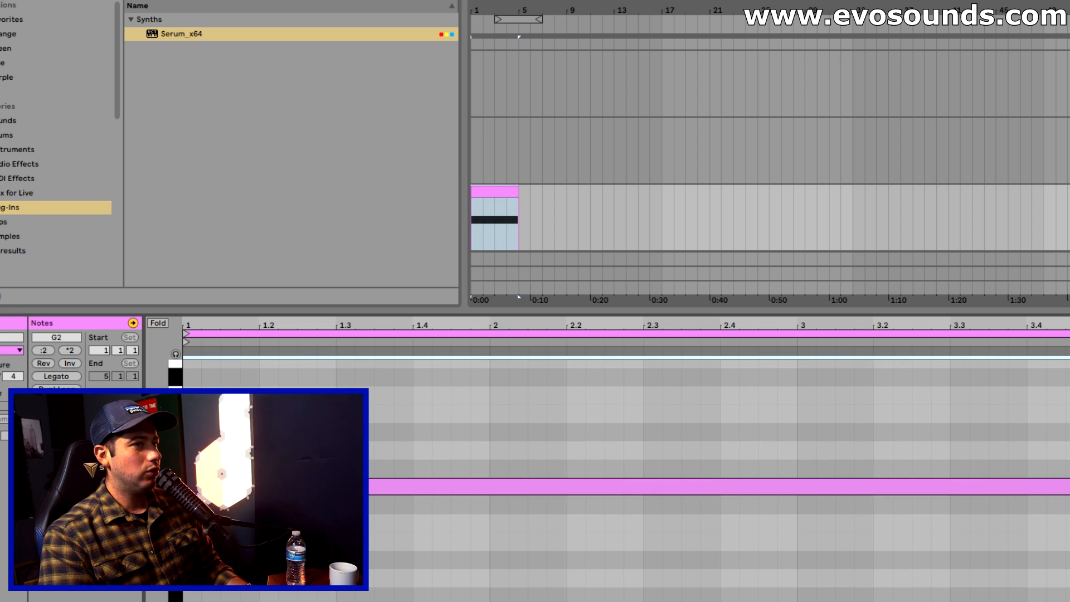
Start playback of the clip and reopen the Serum plug-in window.
{"action": "key", "text": "space"}
{"action": "key", "text": "shift+Tab"}
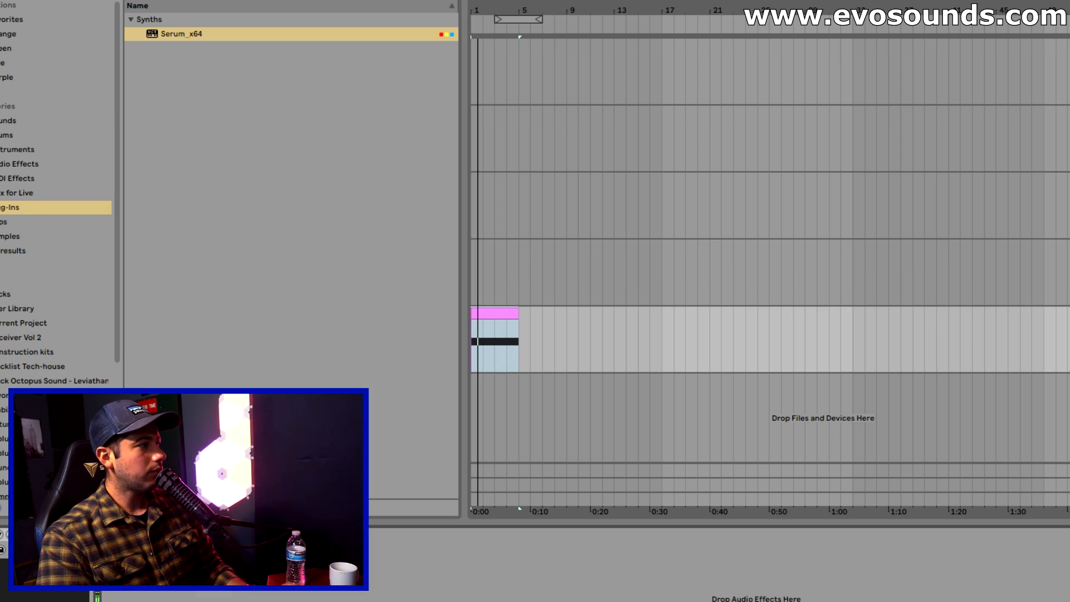
{"action": "left_click", "coordinate": [9, 533]}
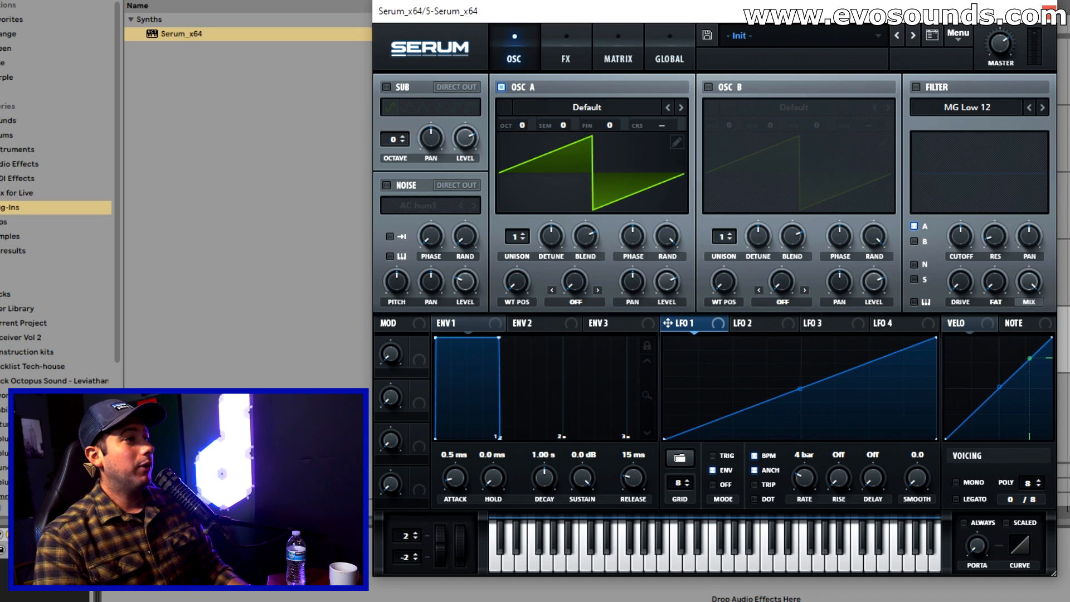
{"action": "left_click_drag", "start_coordinate": [726, 182], "coordinate": [662, 126]}
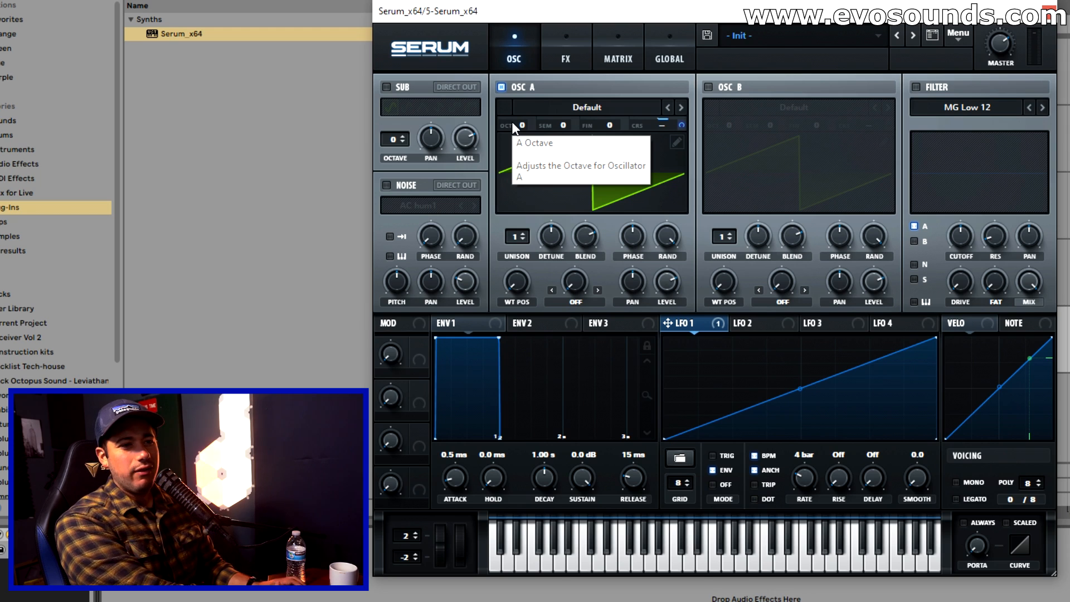
{"action": "right_click", "coordinate": [681, 123]}
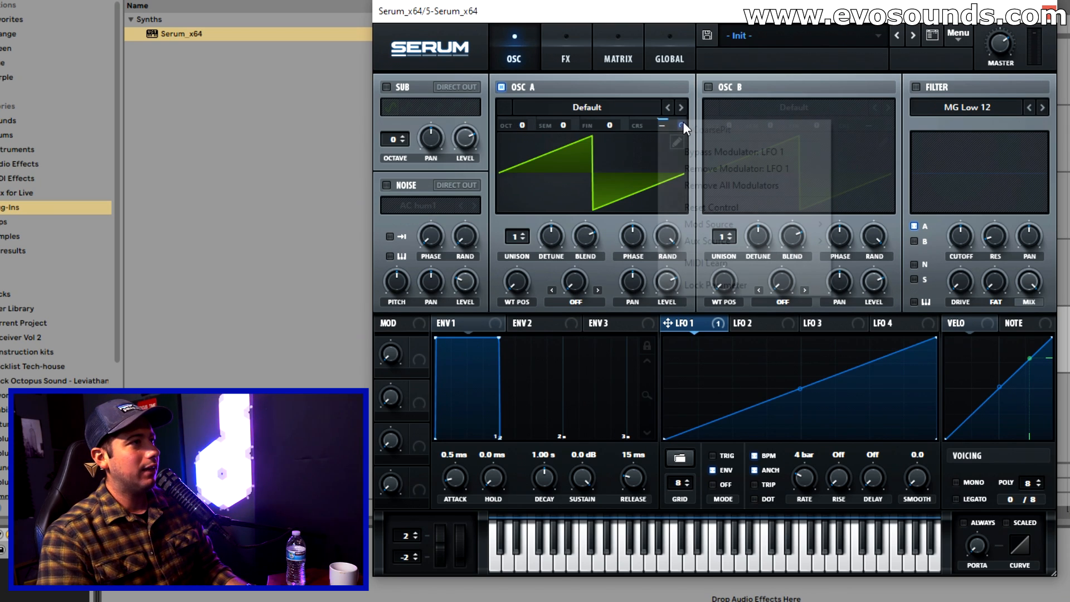
{"action": "left_click", "coordinate": [730, 185]}
{"action": "left_click_drag", "start_coordinate": [662, 126], "coordinate": [707, 95]}
{"action": "right_click", "coordinate": [660, 127]}
{"action": "left_click", "coordinate": [709, 207]}
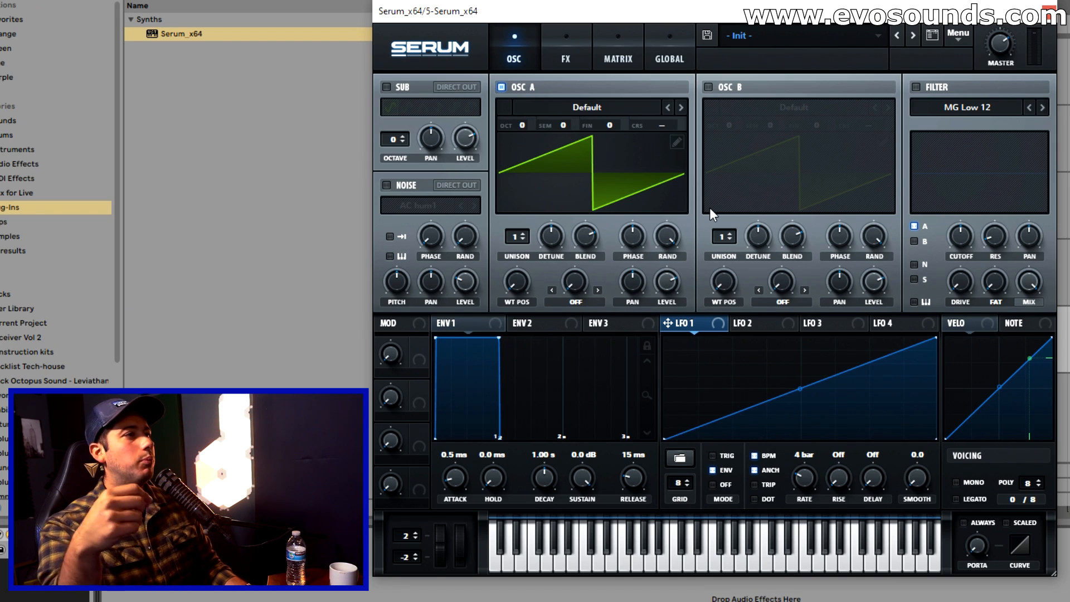
{"action": "left_click_drag", "start_coordinate": [566, 124], "coordinate": [627, 27]}
{"action": "right_click", "coordinate": [562, 125]}
{"action": "left_click", "coordinate": [613, 205]}
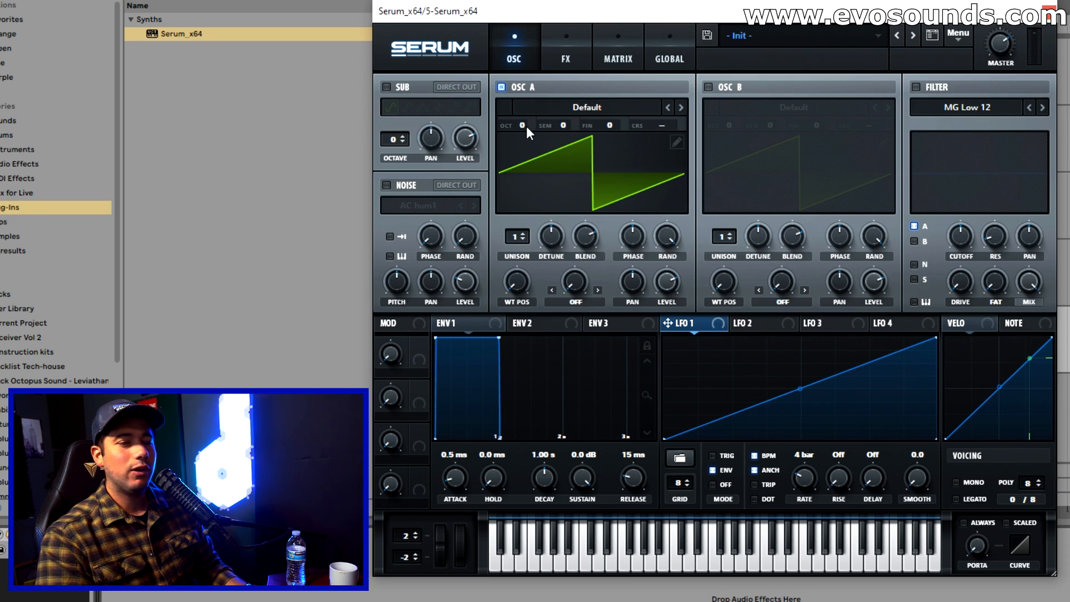
{"action": "mouse_move", "coordinate": [523, 128]}
{"action": "left_mouse_down"}
{"action": "mouse_move", "coordinate": [533, 98]}
{"action": "mouse_move", "coordinate": [523, 127]}
{"action": "left_mouse_up"}
Modulate oscillator A's coarse pitch with LFO 1 in the upward direction only, and adjust the modulation amount.
{"action": "left_click_drag", "start_coordinate": [668, 323], "coordinate": [662, 125]}
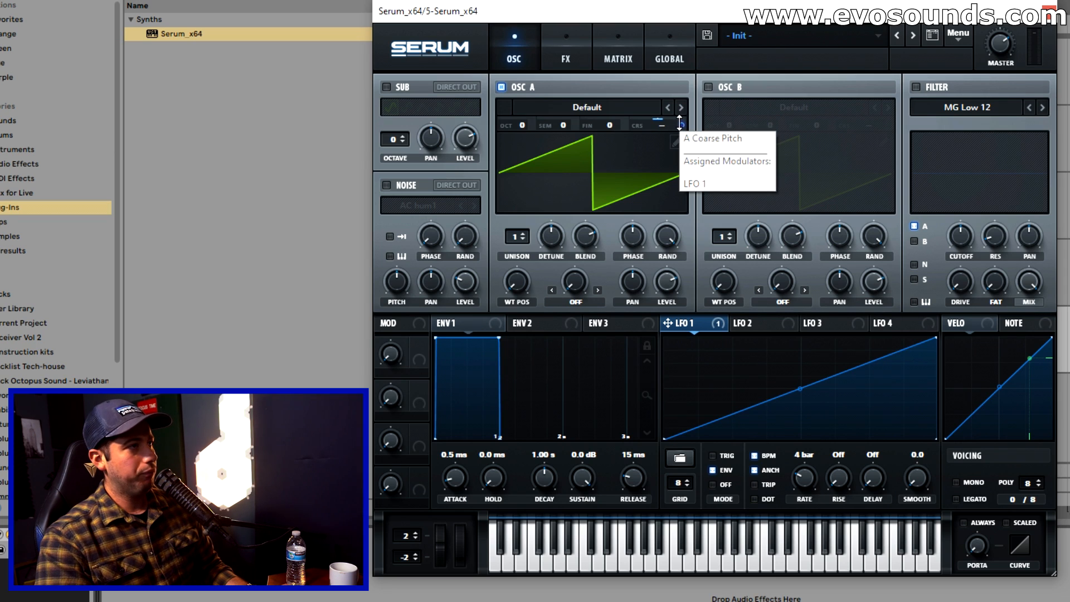
{"action": "left_click_drag", "start_coordinate": [681, 125], "coordinate": [694, 67]}
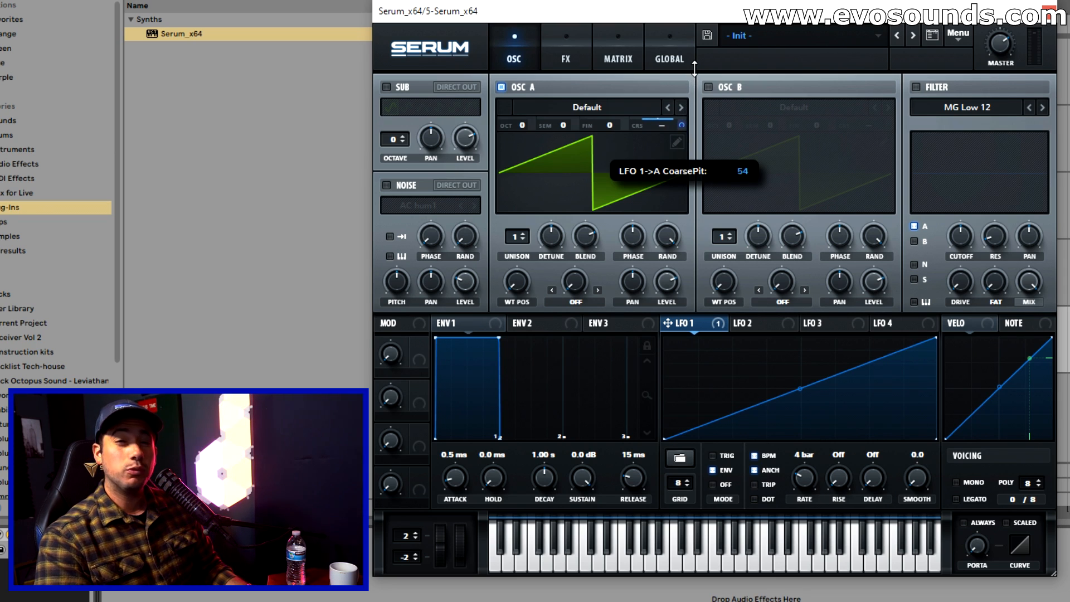
{"action": "left_click", "coordinate": [681, 124], "text": "alt+shift"}
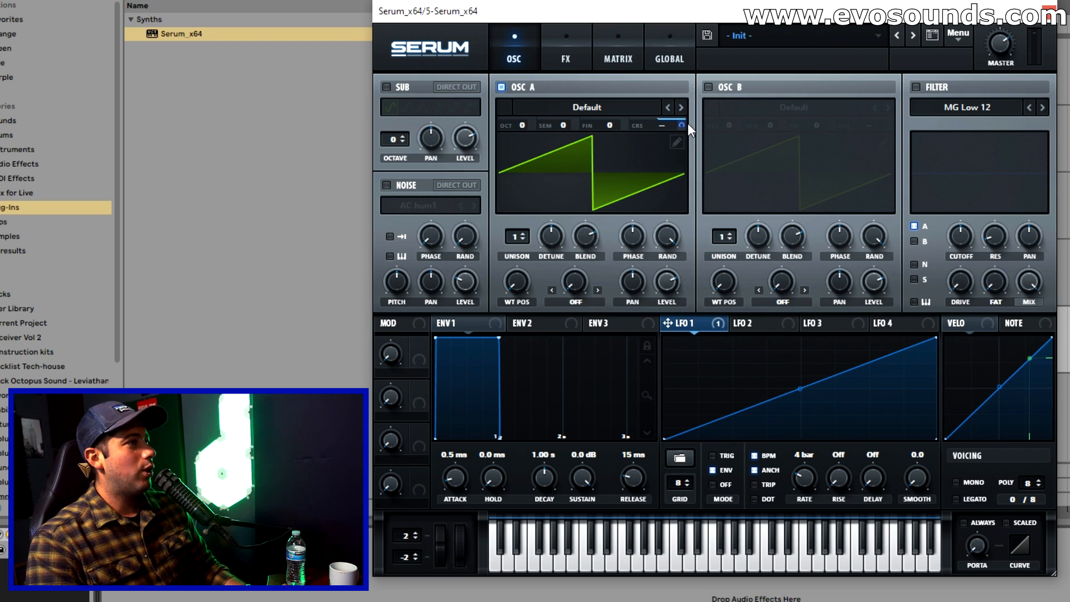
{"action": "mouse_move", "coordinate": [682, 124]}
{"action": "left_click_drag", "start_coordinate": [683, 133], "coordinate": [684, 142]}
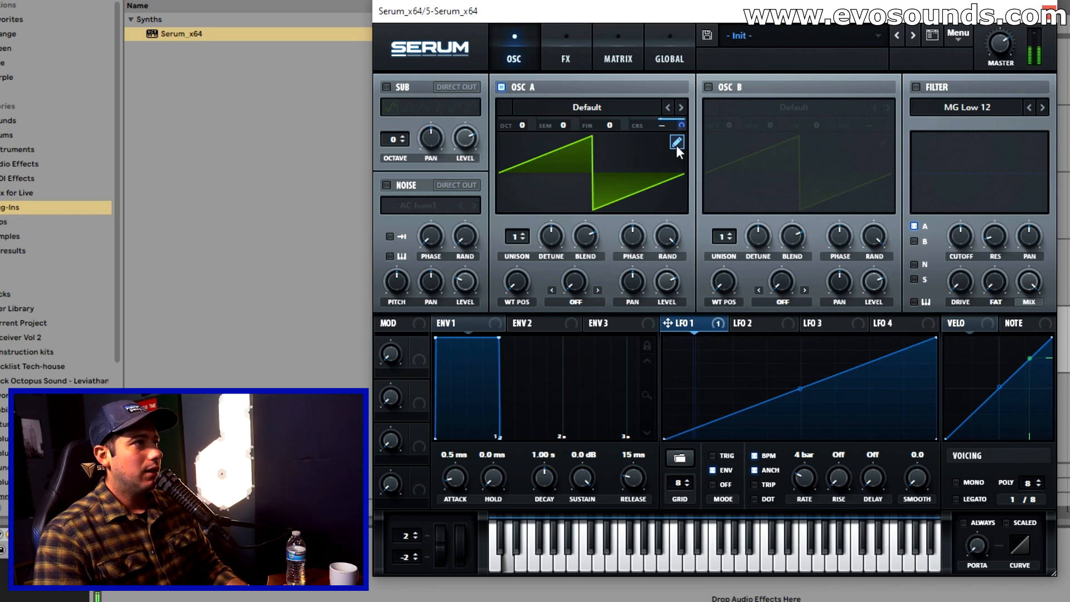
{"action": "left_click_drag", "start_coordinate": [682, 134], "coordinate": [680, 159]}
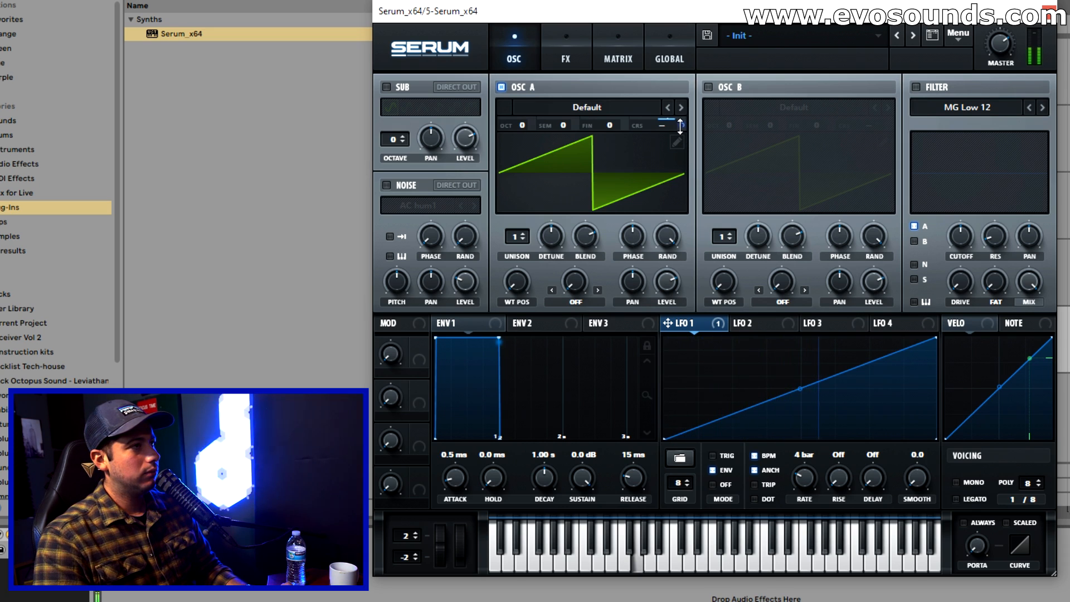
Enable a High 24 filter with raised resonance and lowered cutoff, and modulate its cutoff with LFO 1.
{"action": "left_click", "coordinate": [915, 87]}
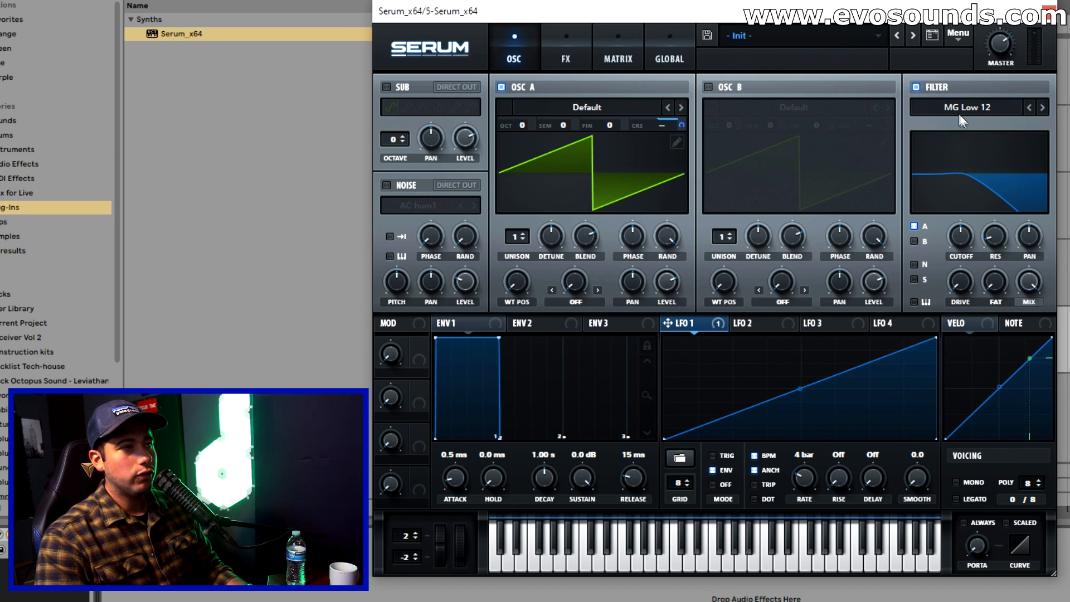
{"action": "left_click", "coordinate": [962, 108]}
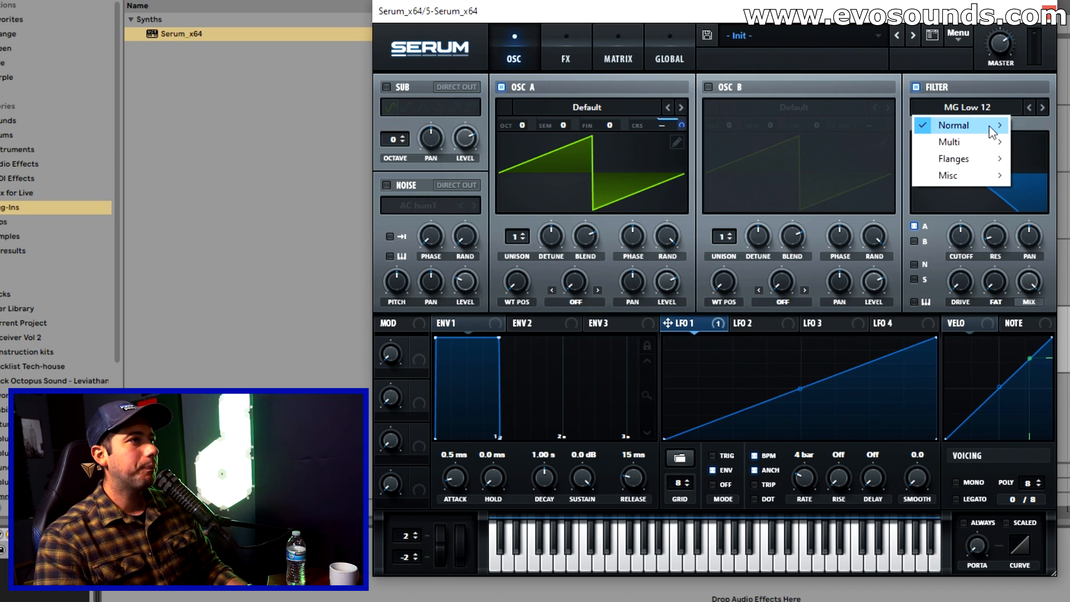
{"action": "mouse_move", "coordinate": [992, 126]}
{"action": "left_click", "coordinate": [1050, 310]}
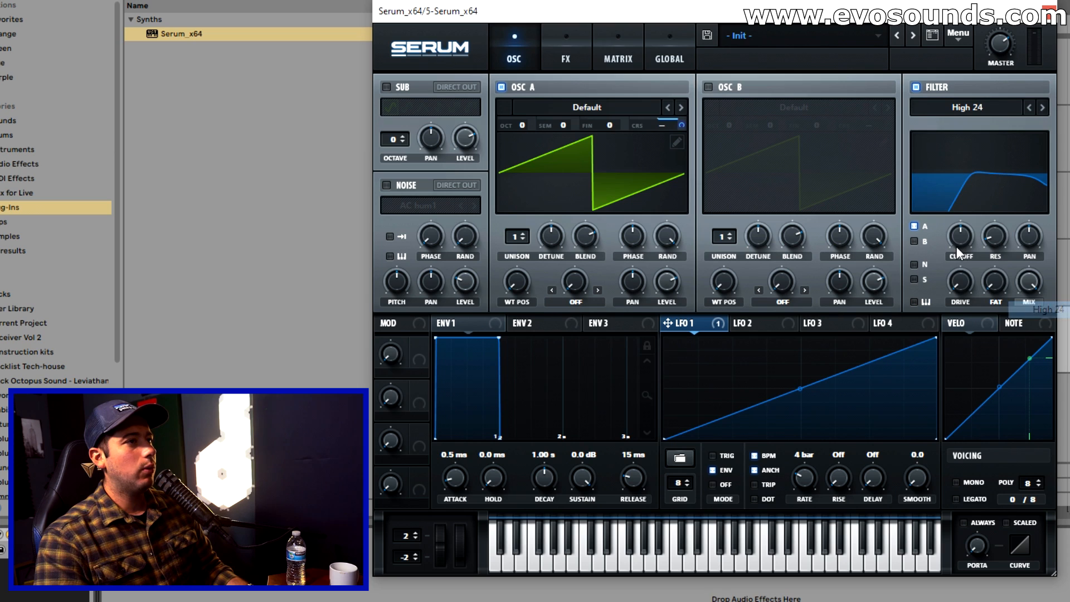
{"action": "left_click_drag", "start_coordinate": [1006, 188], "coordinate": [1006, 144]}
{"action": "left_click_drag", "start_coordinate": [965, 243], "coordinate": [967, 235]}
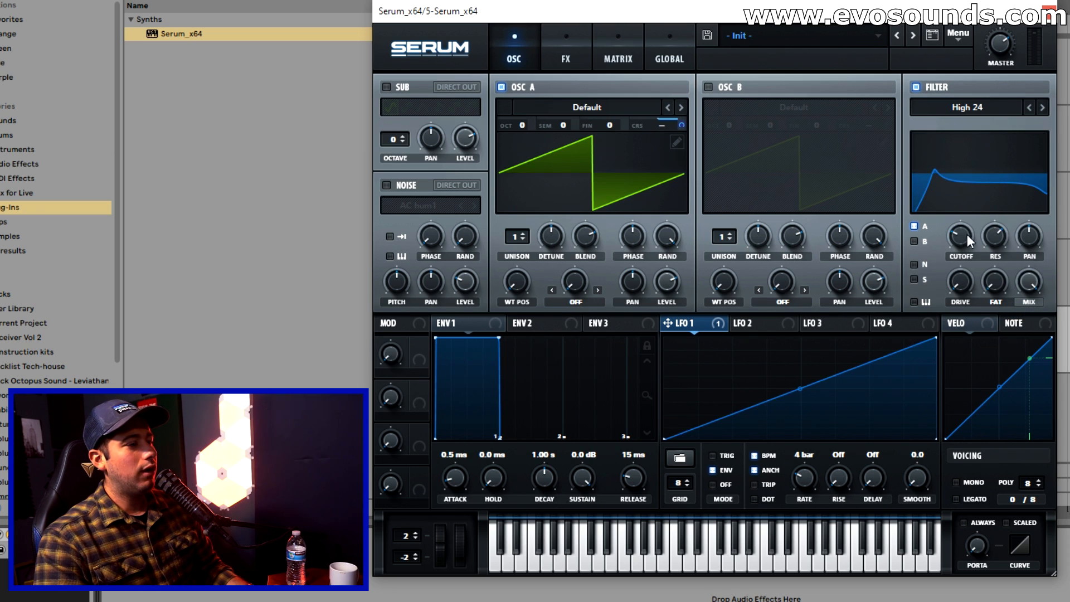
{"action": "left_click_drag", "start_coordinate": [690, 326], "coordinate": [938, 231]}
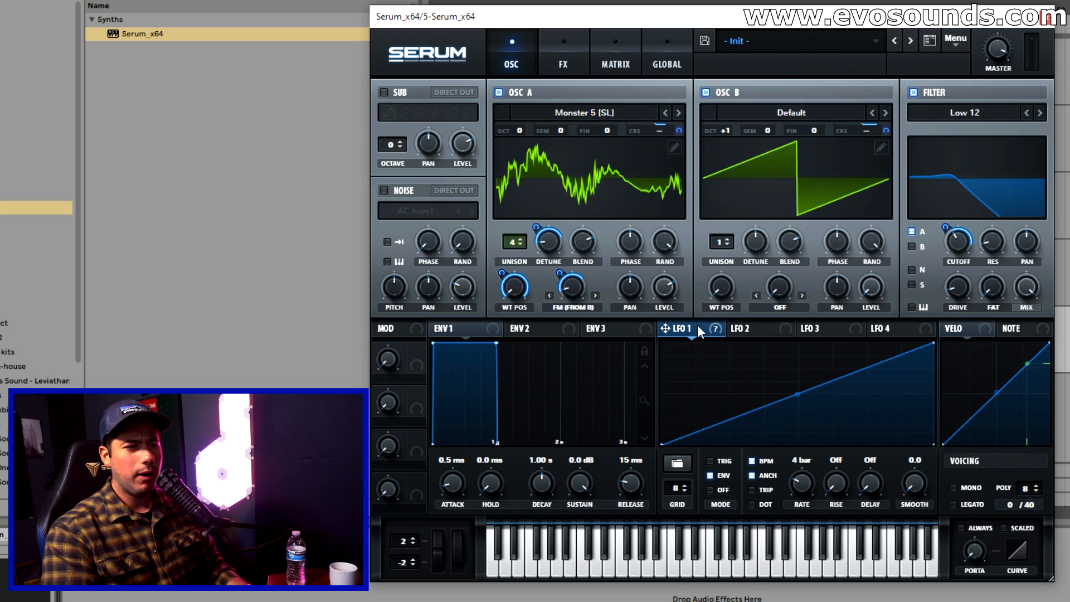
Modulate the filter cutoff with LFO 2 instead, shaped as a falling ramp at a 1/16 rate, and adjust the modulation amount.
{"action": "left_click_drag", "start_coordinate": [769, 333], "coordinate": [938, 245]}
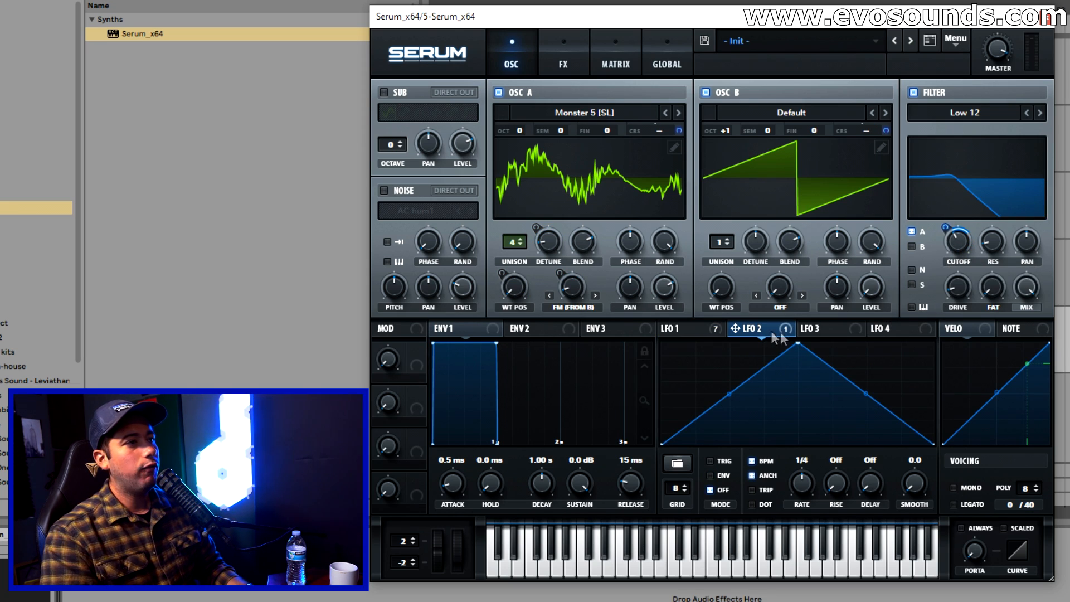
{"action": "left_click", "coordinate": [672, 328]}
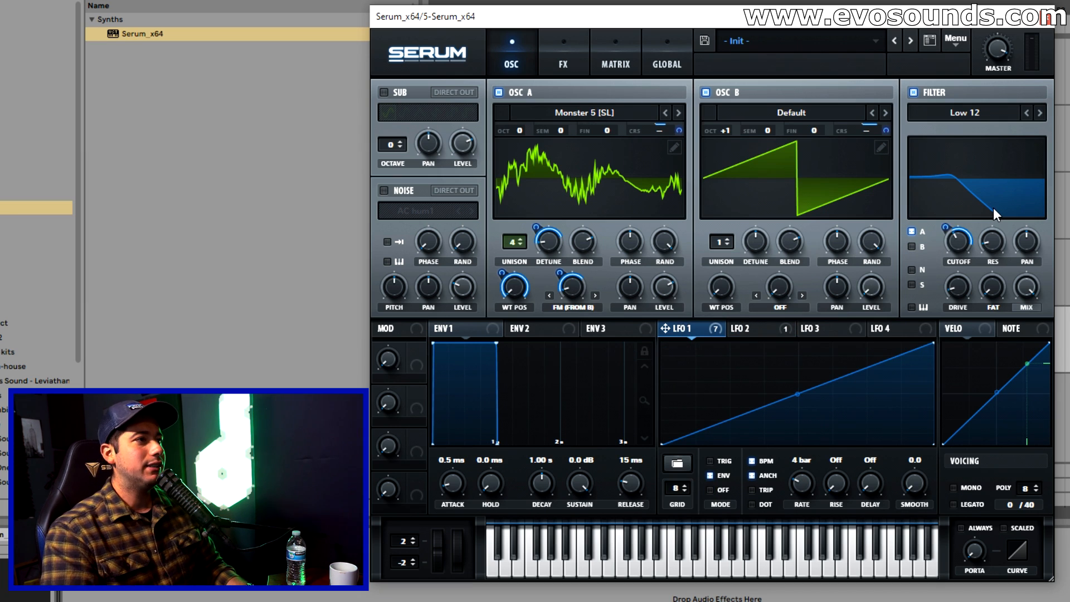
{"action": "left_click", "coordinate": [761, 332]}
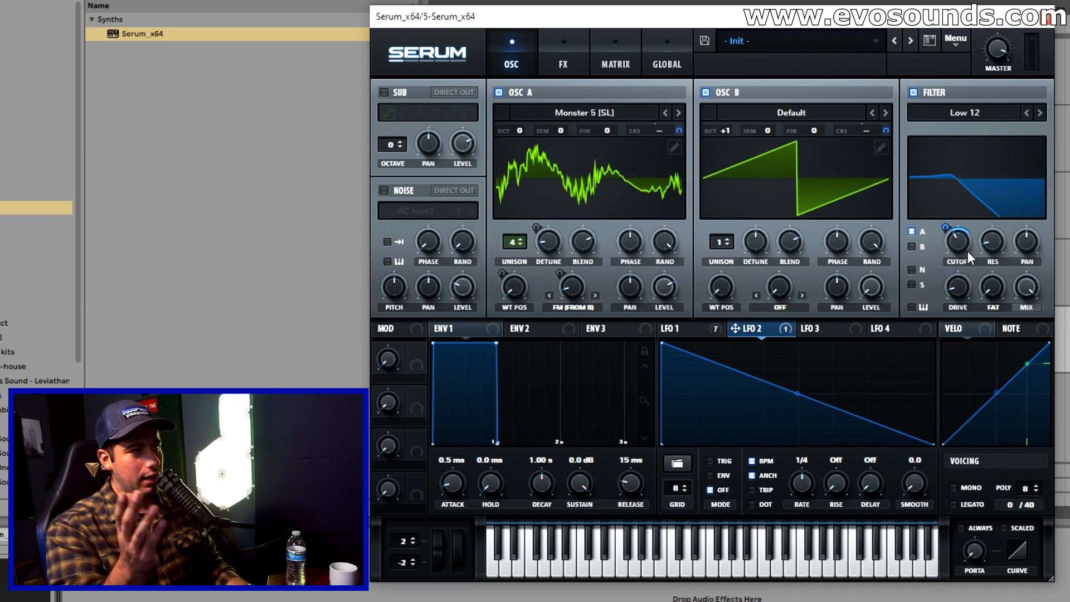
{"action": "right_click", "coordinate": [967, 251]}
{"action": "left_click_drag", "start_coordinate": [946, 227], "coordinate": [954, 220]}
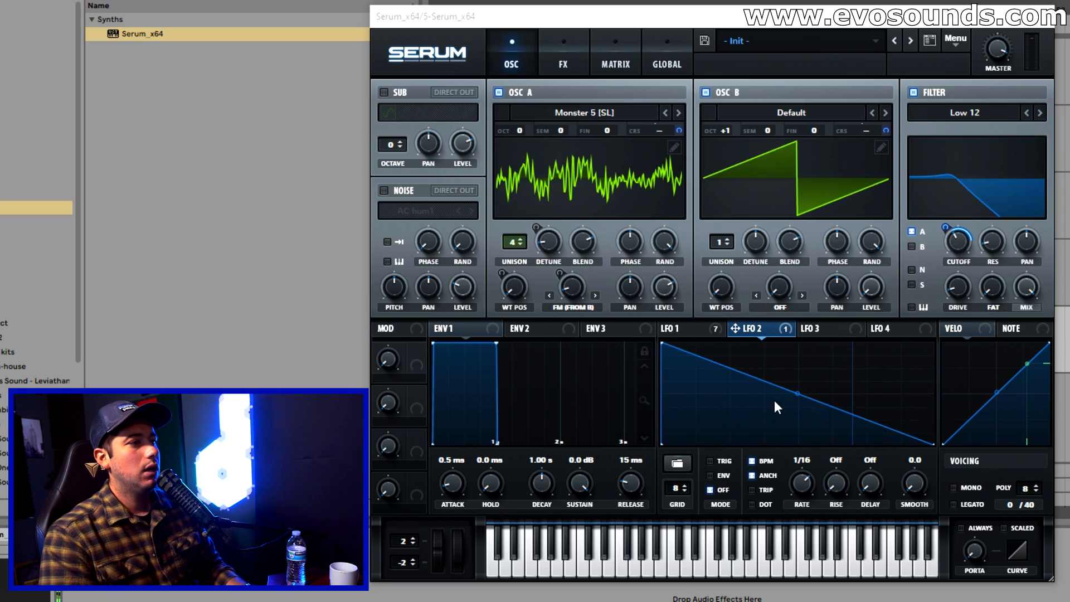
Turn off LFO 2's BPM sync and modulate its rate with Envelope 3 at 0% sustain and 6.16 s decay.
{"action": "left_click", "coordinate": [758, 462]}
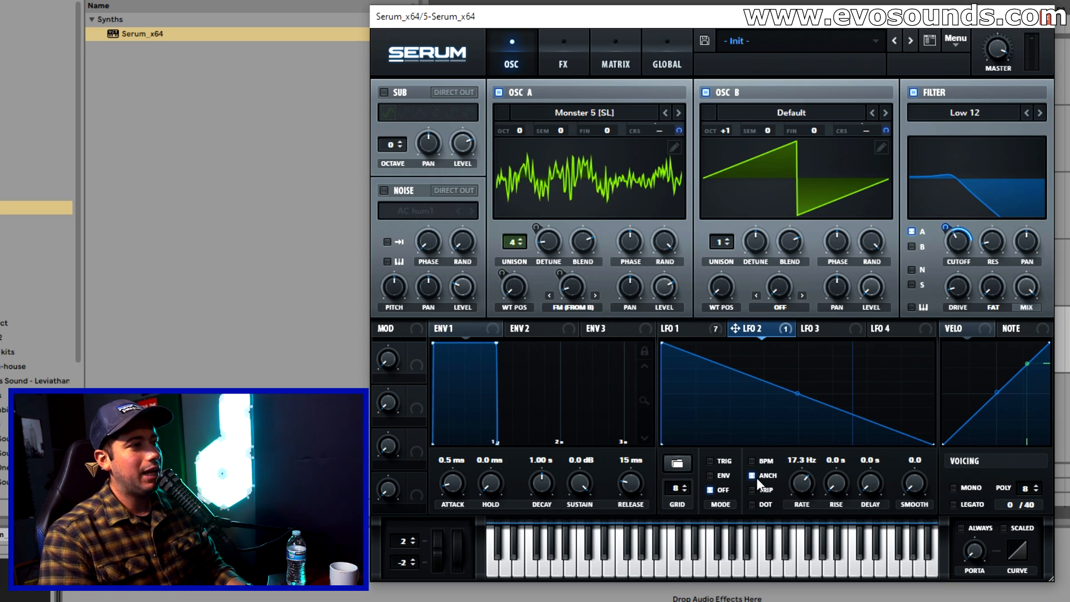
{"action": "left_click", "coordinate": [607, 328]}
{"action": "left_click_drag", "start_coordinate": [578, 484], "coordinate": [545, 552]}
{"action": "left_click_drag", "start_coordinate": [544, 490], "coordinate": [577, 439]}
{"action": "left_click_drag", "start_coordinate": [601, 331], "coordinate": [792, 470]}
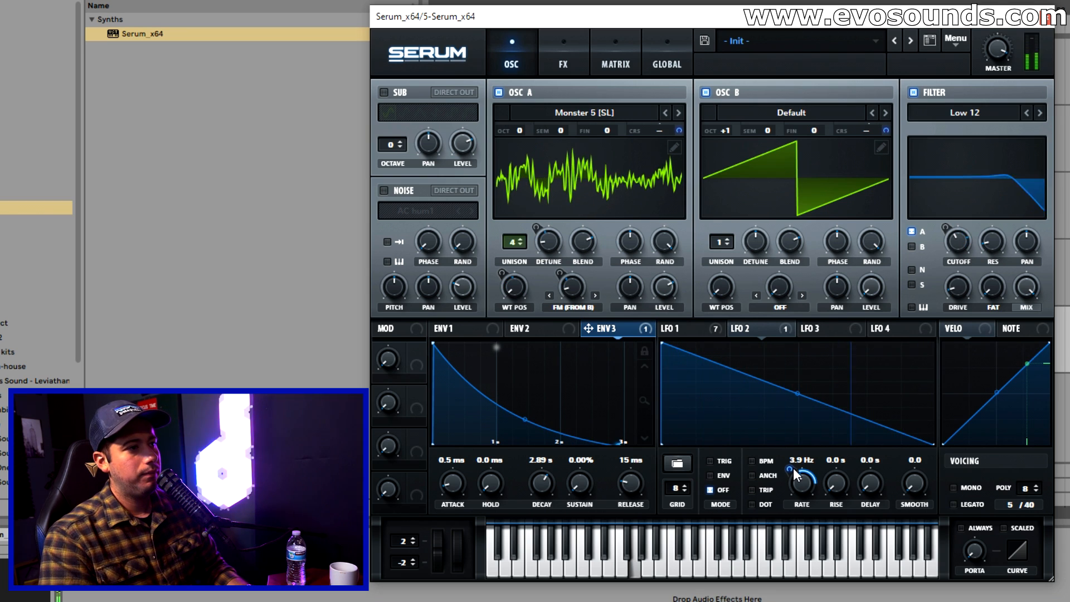
{"action": "left_click_drag", "start_coordinate": [542, 483], "coordinate": [550, 479]}
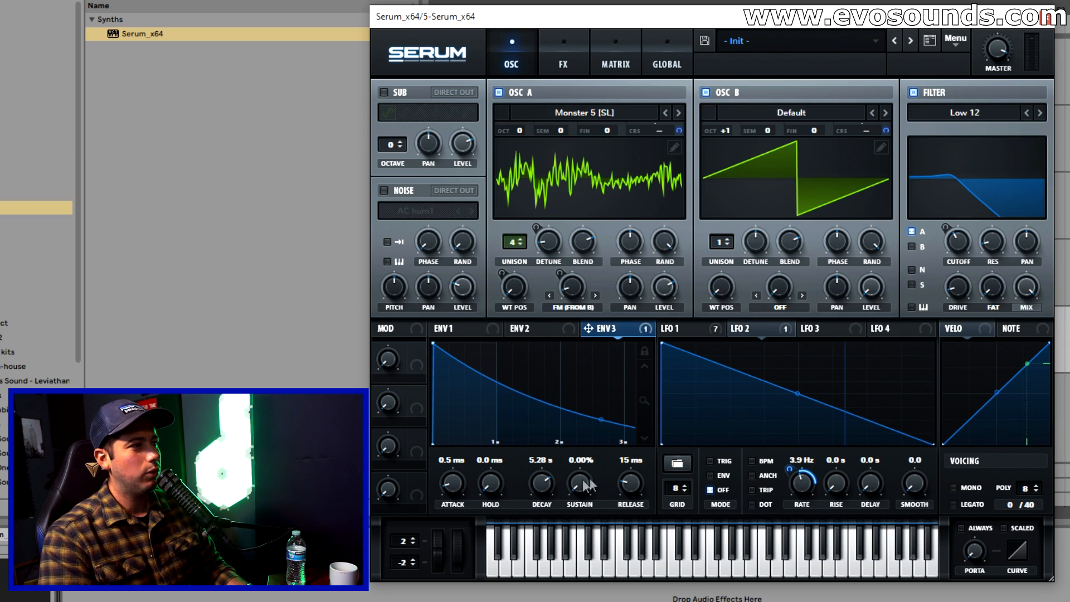
{"action": "left_click_drag", "start_coordinate": [551, 483], "coordinate": [553, 482]}
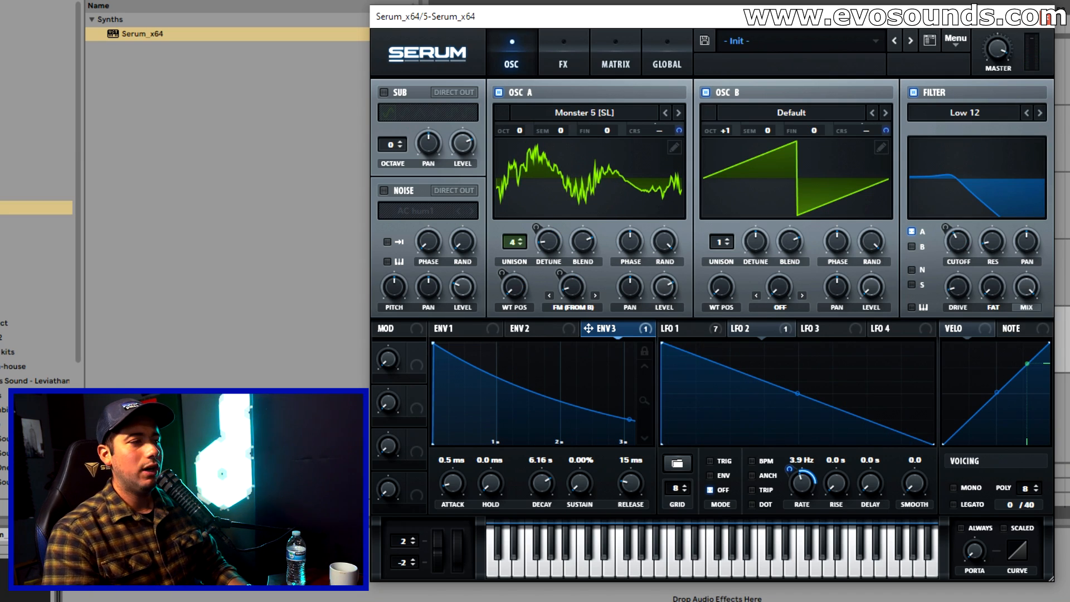
Set LFO 1's rate to 2 bar and LFO 2's rate to 4.7 Hz.
{"action": "left_click", "coordinate": [703, 326]}
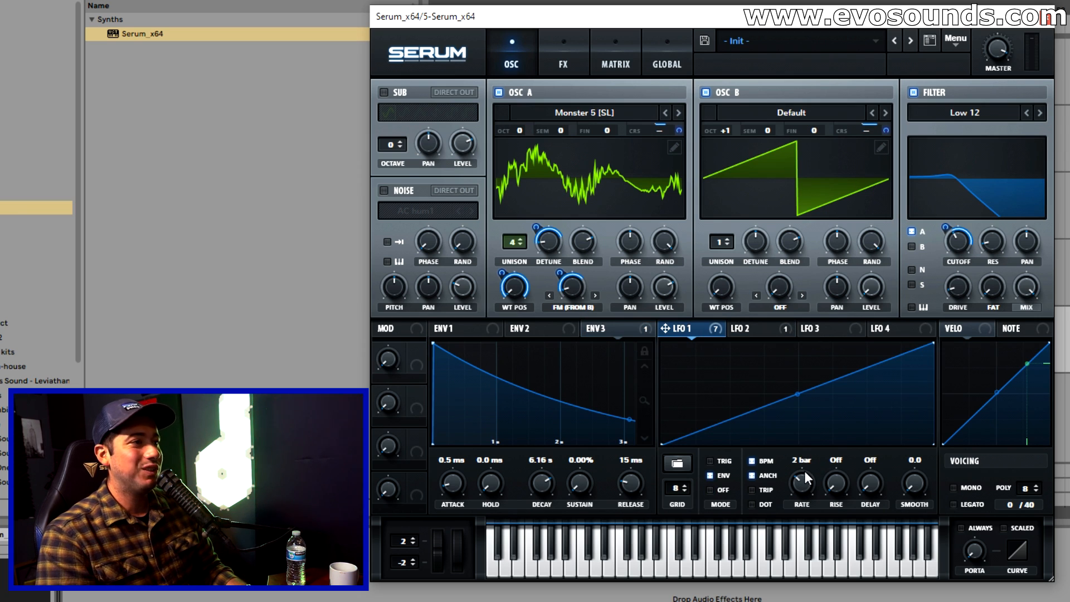
{"action": "left_click", "coordinate": [770, 329]}
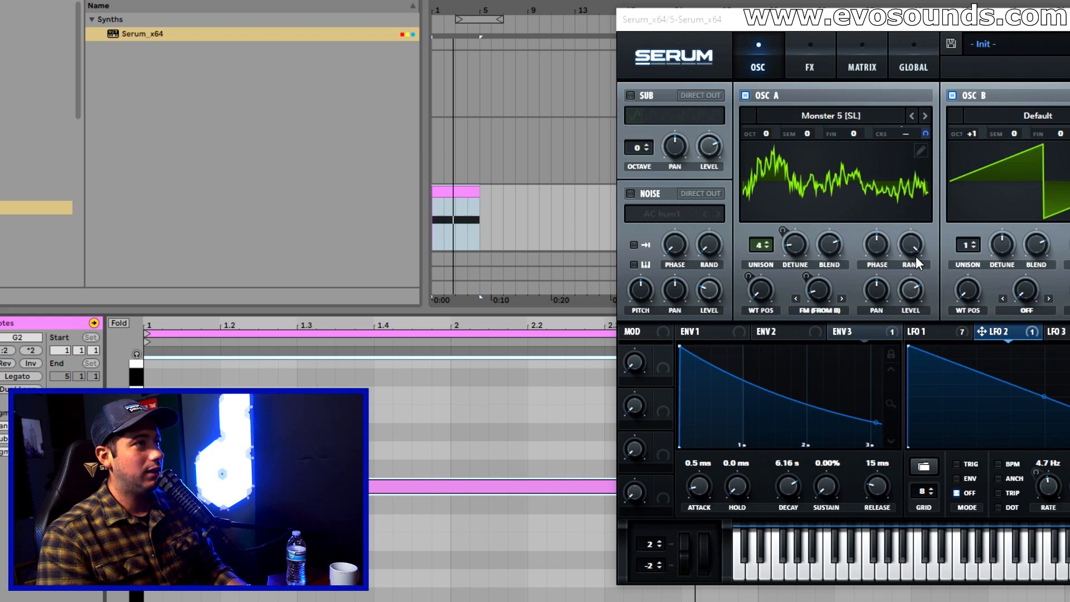
Reposition the synth window so the filter section is accessible and change the filter type to Low 12.
{"action": "left_click", "coordinate": [974, 21]}
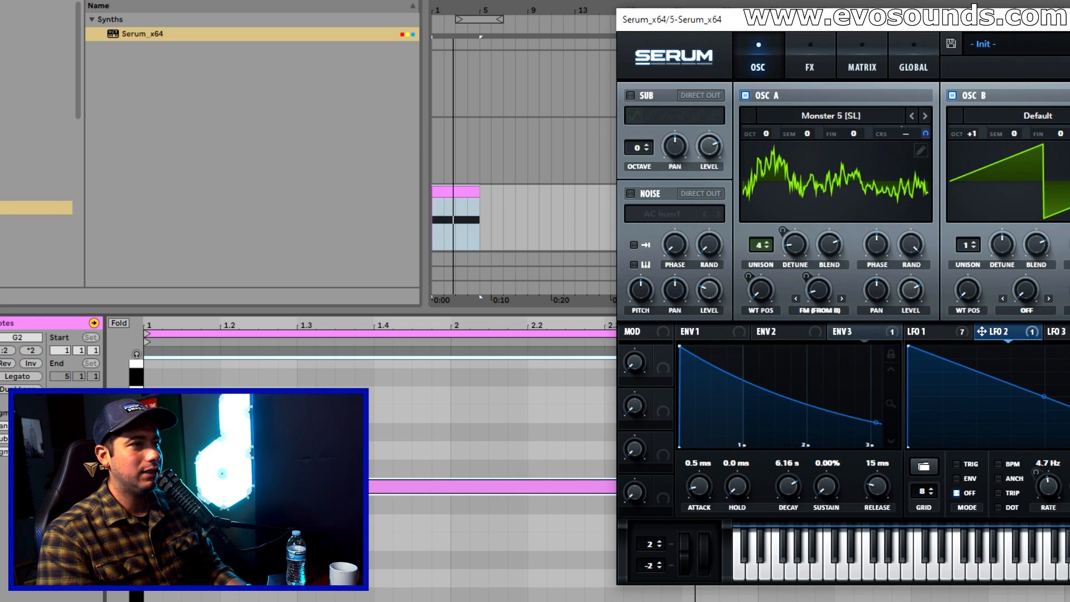
{"action": "left_click_drag", "start_coordinate": [716, 25], "coordinate": [961, 107]}
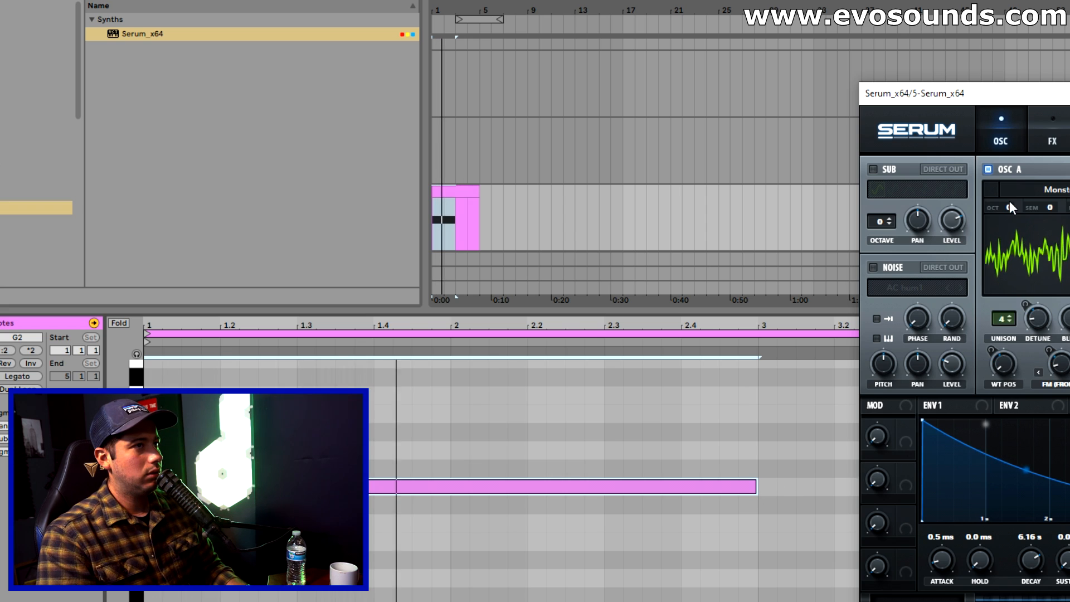
{"action": "left_click_drag", "start_coordinate": [1054, 90], "coordinate": [697, 78]}
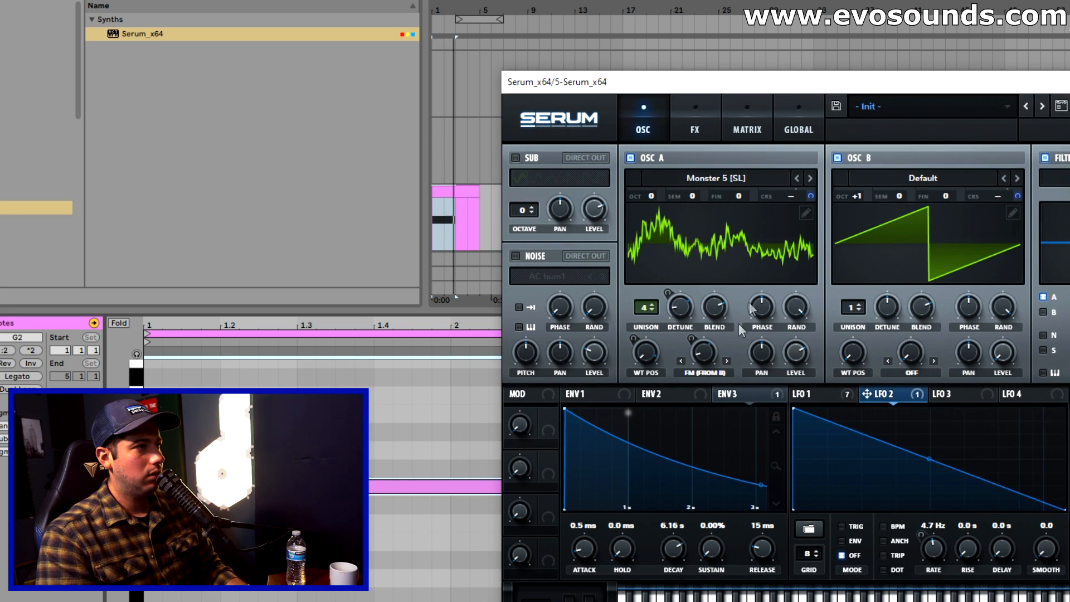
{"action": "left_click", "coordinate": [802, 394]}
{"action": "mouse_move", "coordinate": [688, 354]}
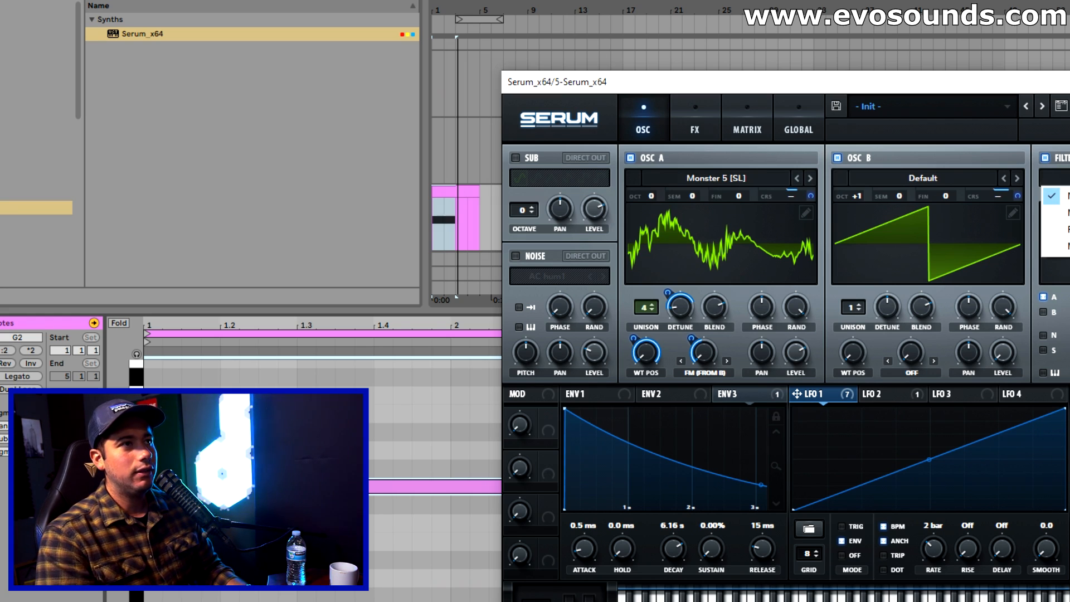
{"action": "left_click", "coordinate": [1058, 196]}
Lower LFO 2's rate to 3.0 Hz.
{"action": "left_click", "coordinate": [880, 393]}
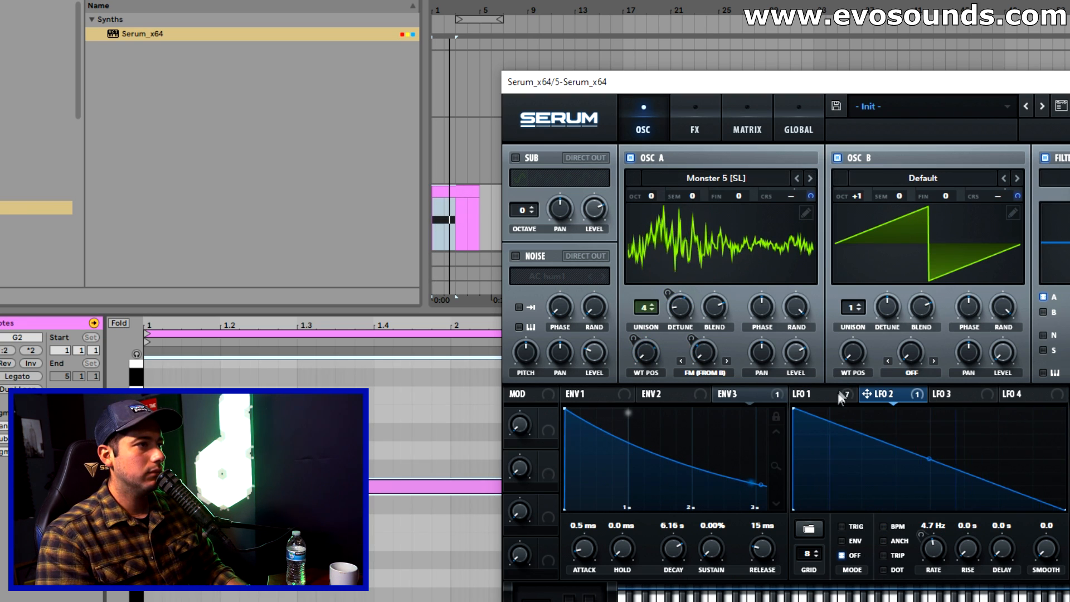
{"action": "left_click", "coordinate": [809, 393]}
{"action": "left_click_drag", "start_coordinate": [927, 549], "coordinate": [934, 544]}
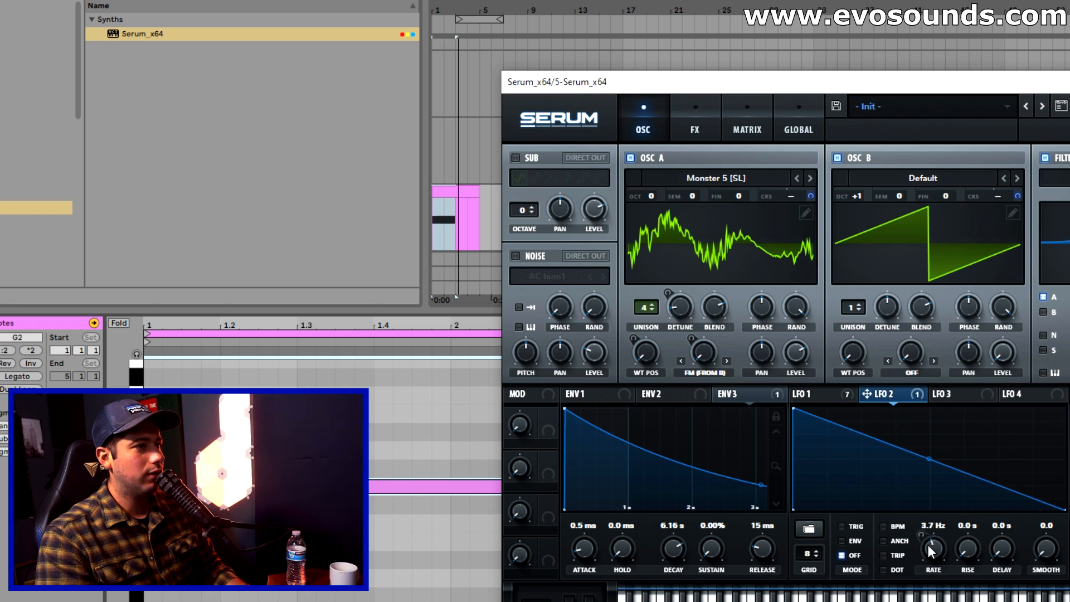
{"action": "left_click_drag", "start_coordinate": [927, 544], "coordinate": [926, 546]}
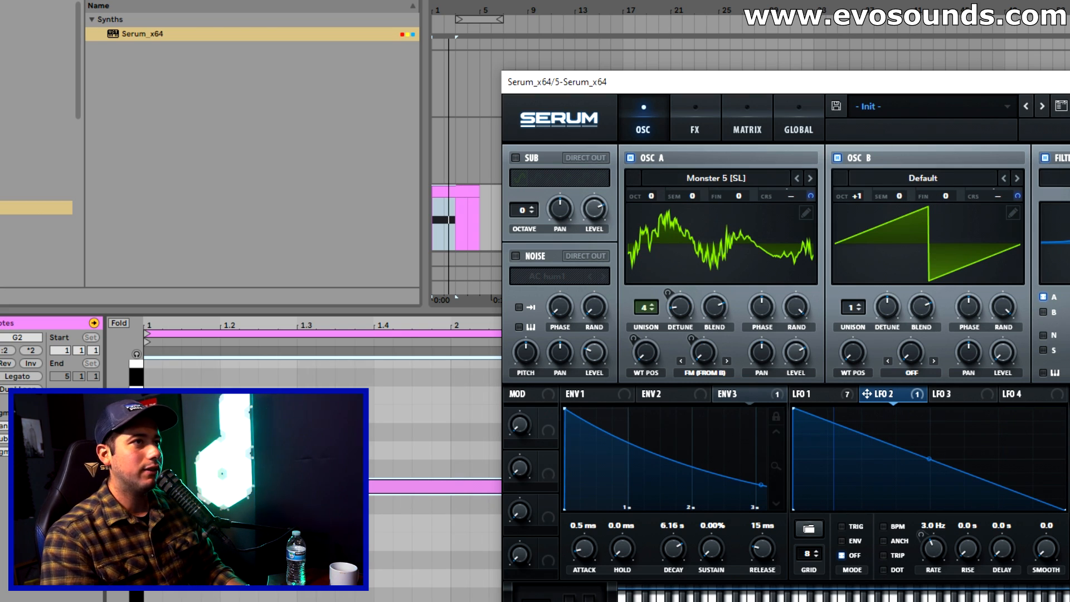
{"action": "left_click", "coordinate": [1069, 82]}
{"action": "left_click_drag", "start_coordinate": [756, 489], "coordinate": [1069, 488]}
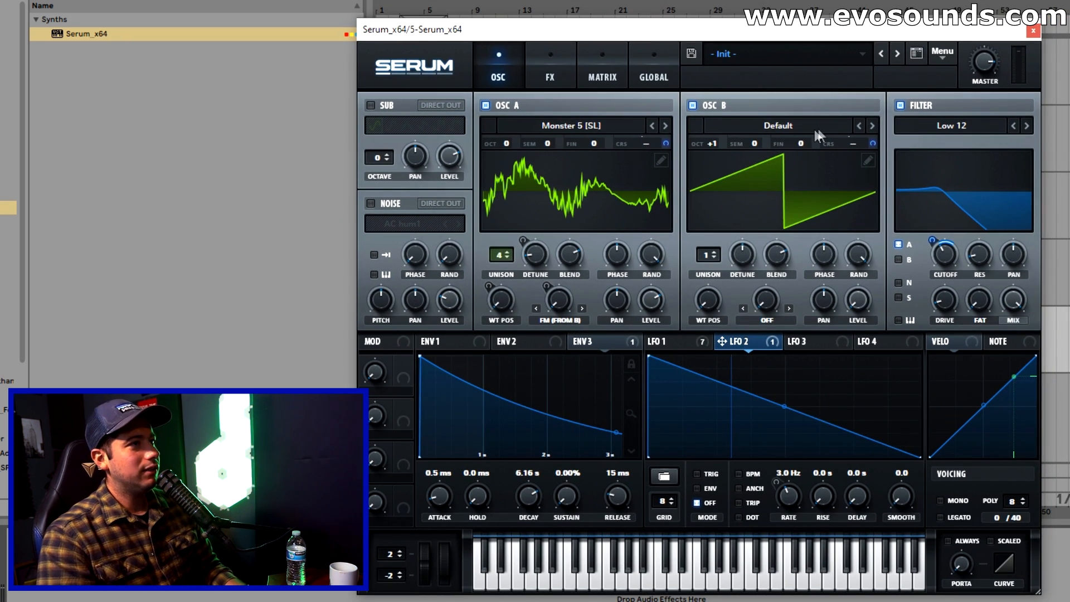
Turn off oscillator B and load the Analog_BD_Sin wavetable into oscillator A.
{"action": "left_click", "coordinate": [693, 105]}
{"action": "left_click", "coordinate": [570, 126]}
{"action": "mouse_move", "coordinate": [568, 143]}
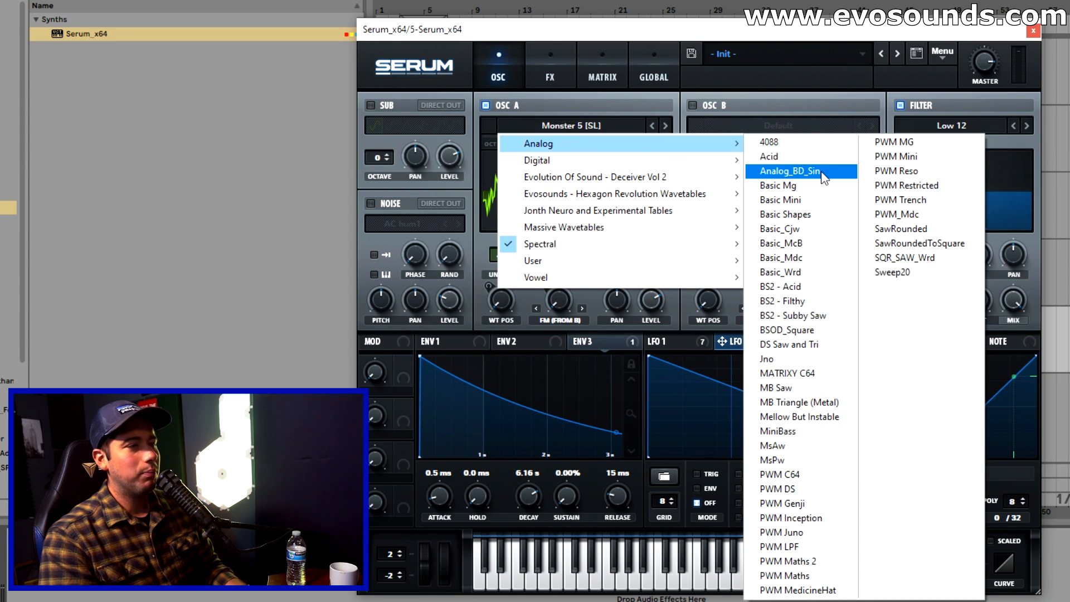
{"action": "left_click", "coordinate": [823, 176]}
Set oscillator A's unison to 1 voice and its warp mode to Off.
{"action": "left_click_drag", "start_coordinate": [510, 254], "coordinate": [571, 313]}
{"action": "left_click", "coordinate": [562, 319]}
{"action": "left_click", "coordinate": [567, 1]}
Assign LFO 2 as a modulation source for oscillator A's coarse pitch.
{"action": "left_click", "coordinate": [697, 344]}
{"action": "left_click", "coordinate": [718, 344]}
{"action": "left_click", "coordinate": [702, 343]}
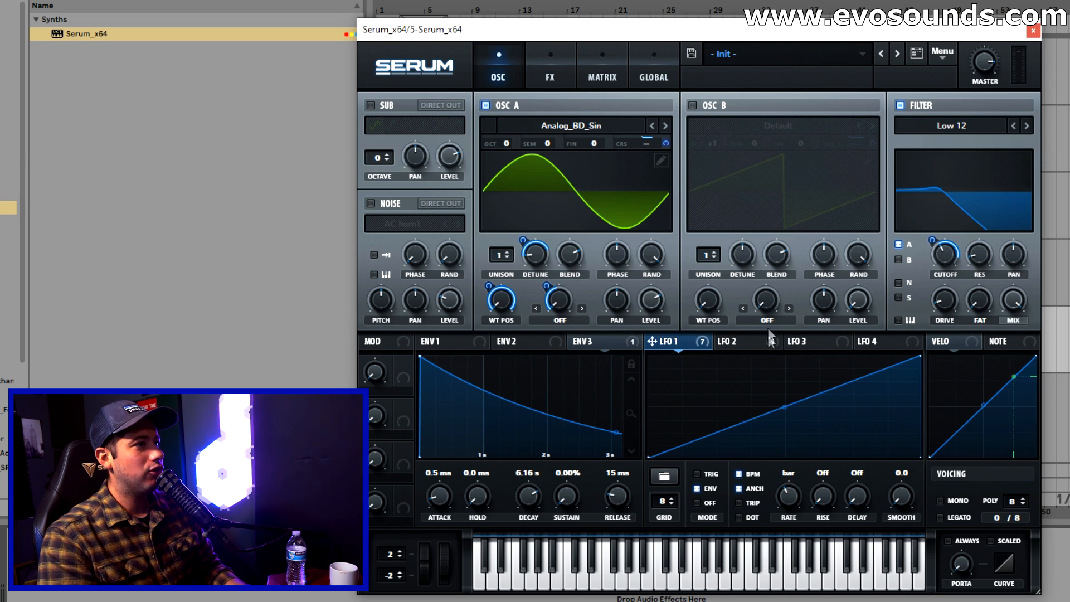
{"action": "left_click", "coordinate": [727, 341]}
{"action": "left_click_drag", "start_coordinate": [721, 341], "coordinate": [652, 150]}
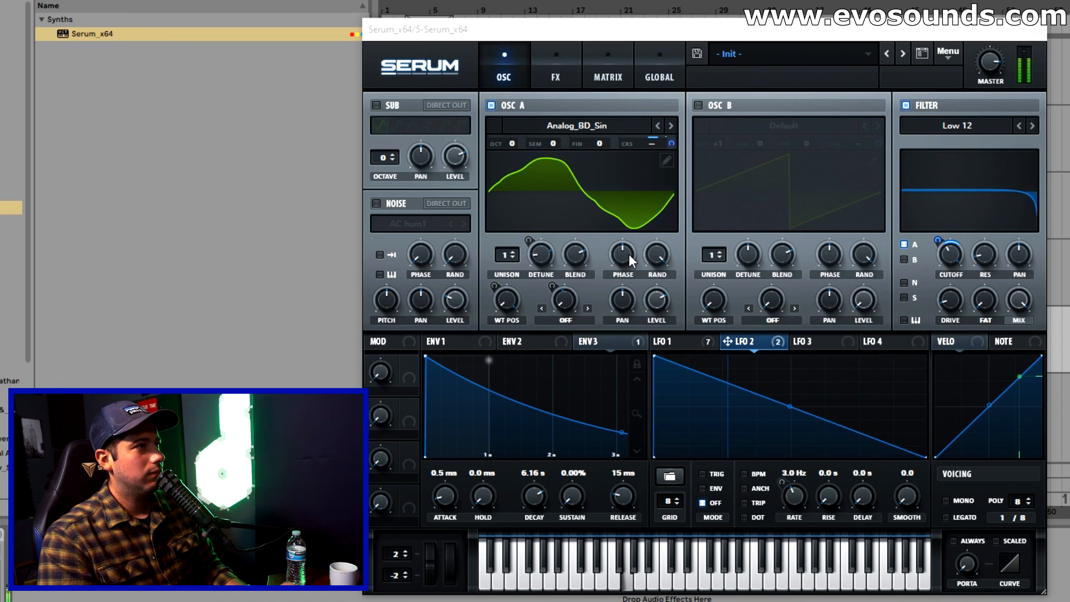
Set LFO 2's rate to 0.9 Hz and LFO 1's rate to 4 bar.
{"action": "left_click", "coordinate": [691, 342]}
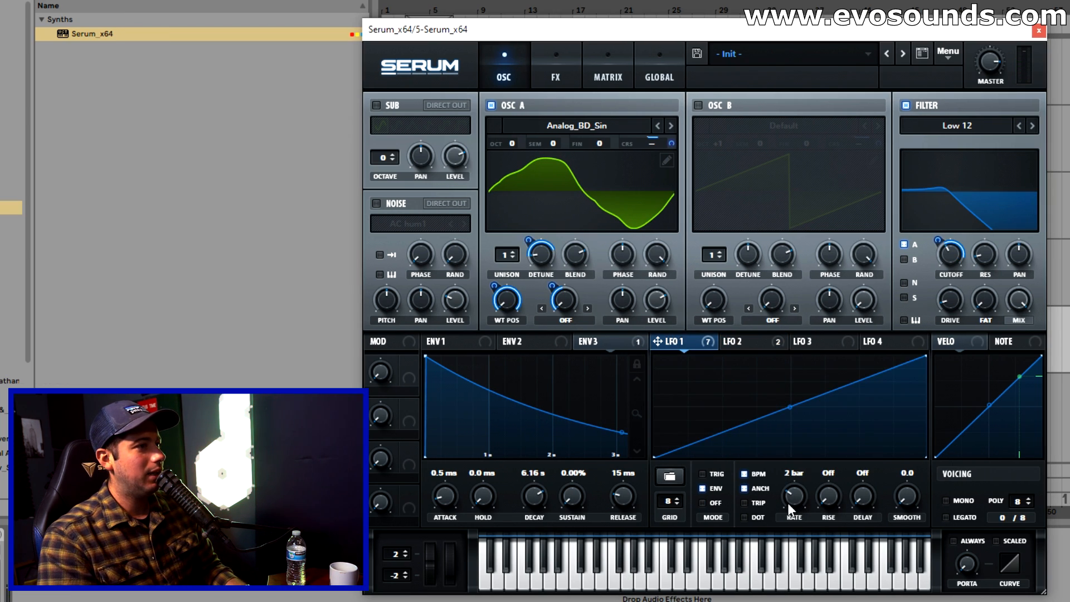
{"action": "left_click", "coordinate": [734, 341]}
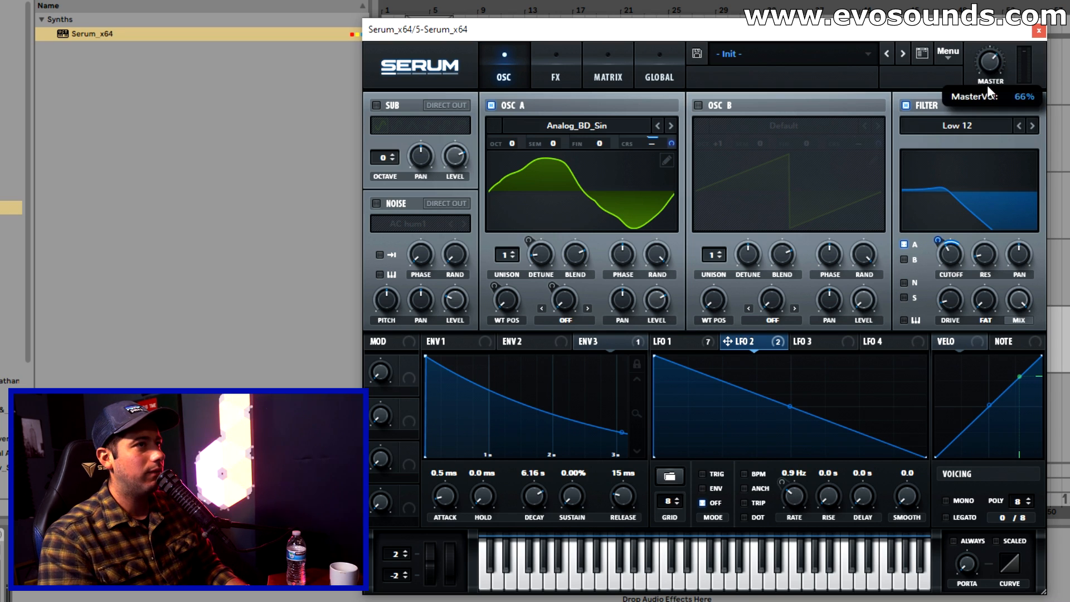
{"action": "mouse_move", "coordinate": [956, 261]}
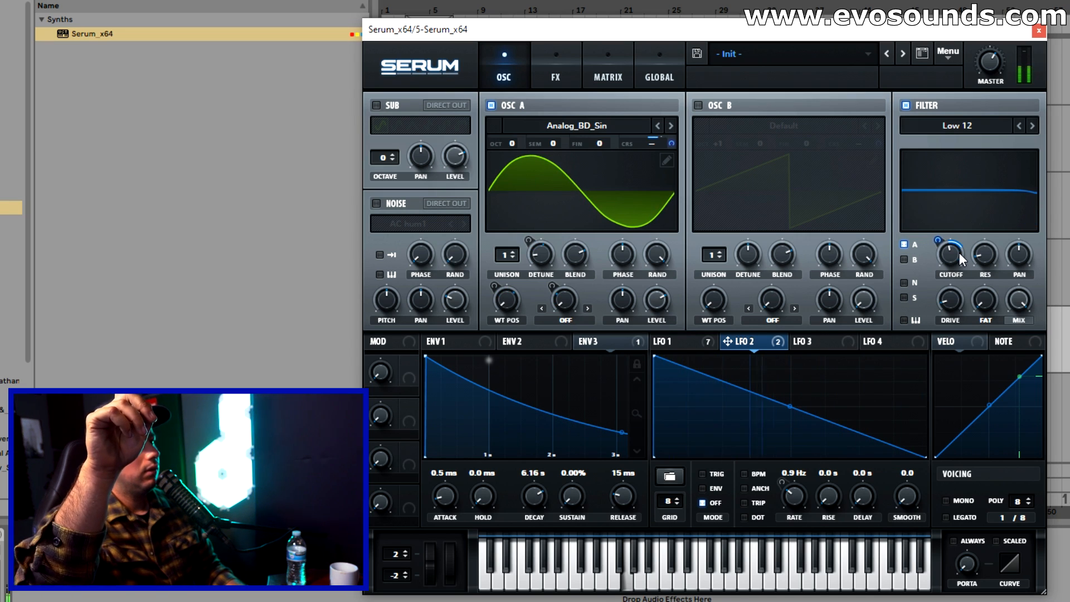
{"action": "left_click", "coordinate": [685, 341]}
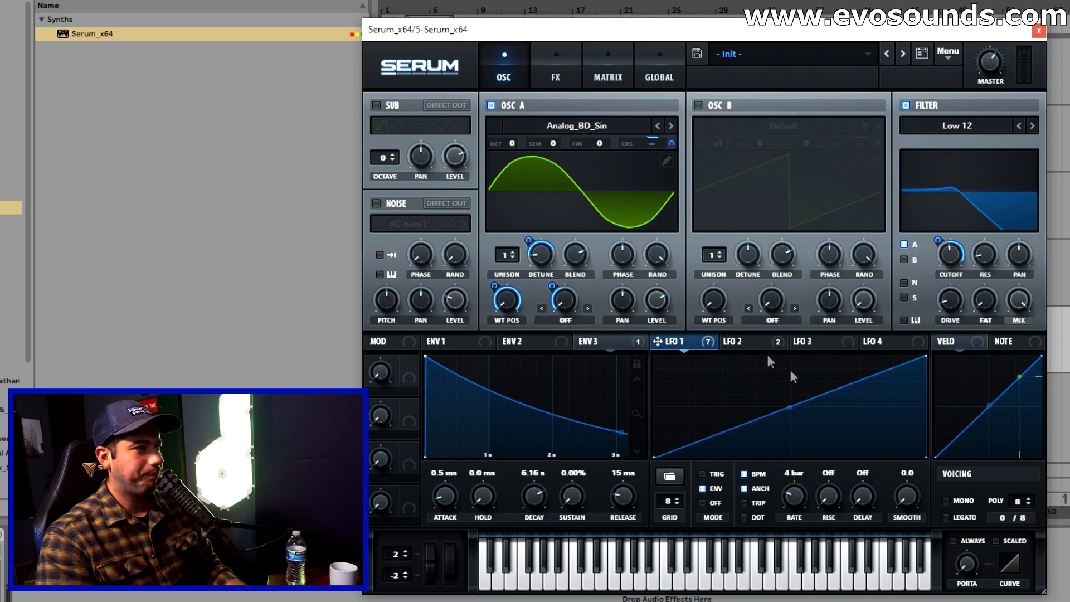
Raise LFO 2's rate to 23.7 Hz, with Envelope 3 modulating it, and adjust the modulation amount.
{"action": "left_click", "coordinate": [733, 342]}
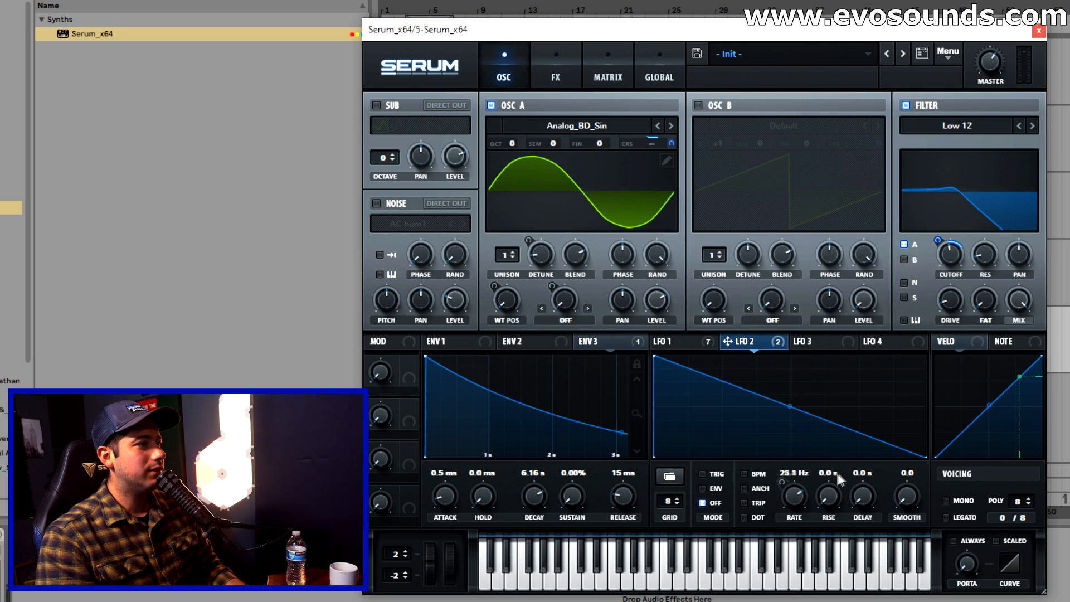
{"action": "left_click_drag", "start_coordinate": [580, 341], "coordinate": [802, 495]}
{"action": "left_click_drag", "start_coordinate": [782, 483], "coordinate": [776, 491]}
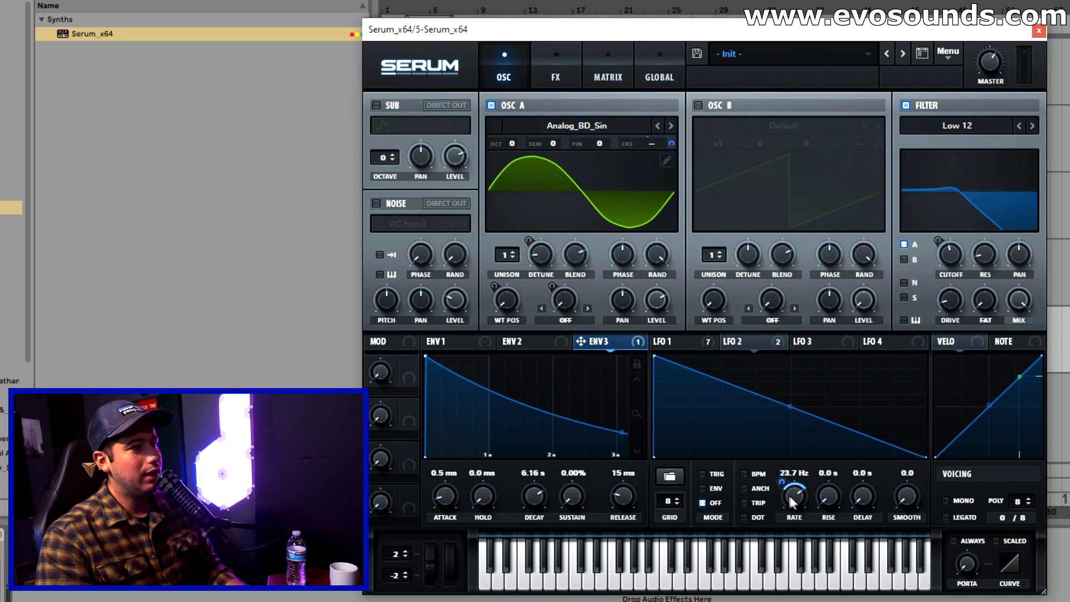